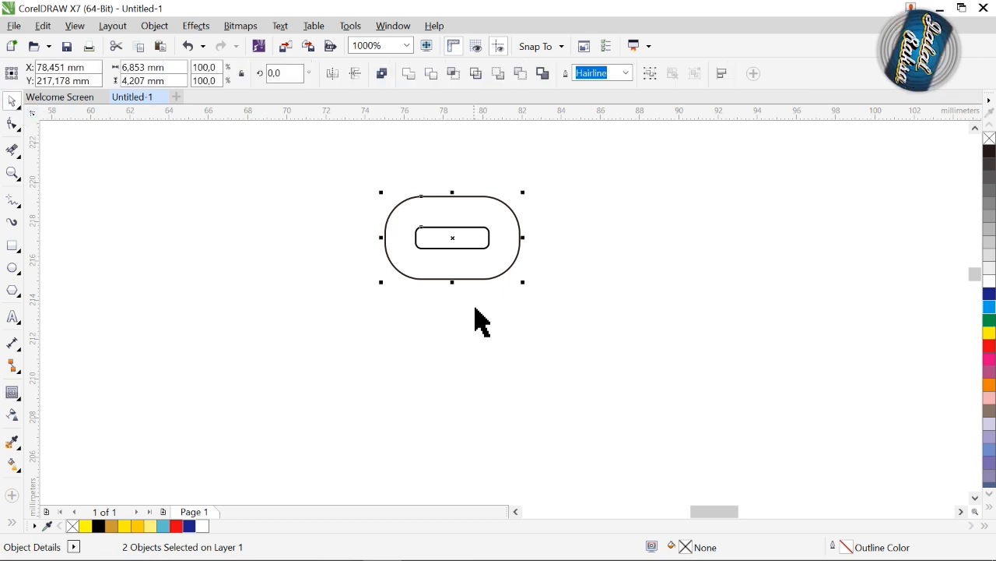
# Step: Widen the inner rounded rectangle to about 7.1 mm, extending it rightward past the outer shape, and group the two shapes
pyautogui.click(490, 261)
pyautogui.click(489, 248)
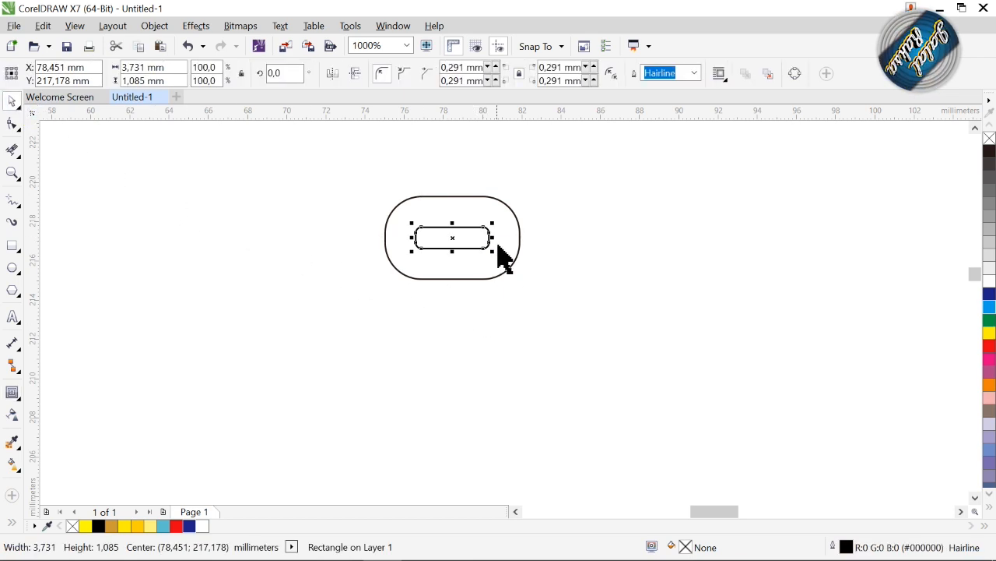
pyautogui.moveTo(504, 253); pyautogui.dragTo(573, 267)
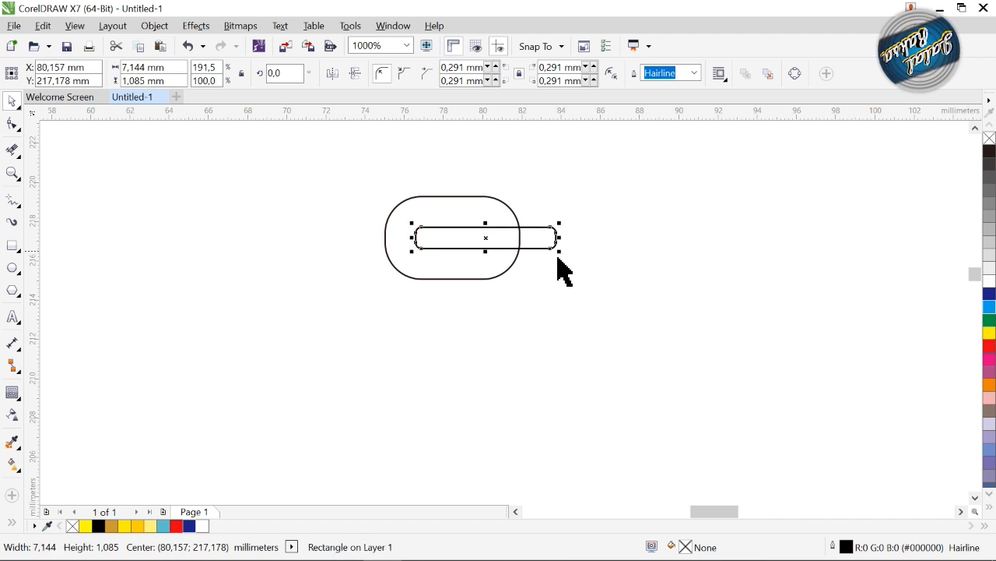
pyautogui.moveTo(358, 159); pyautogui.dragTo(582, 337)
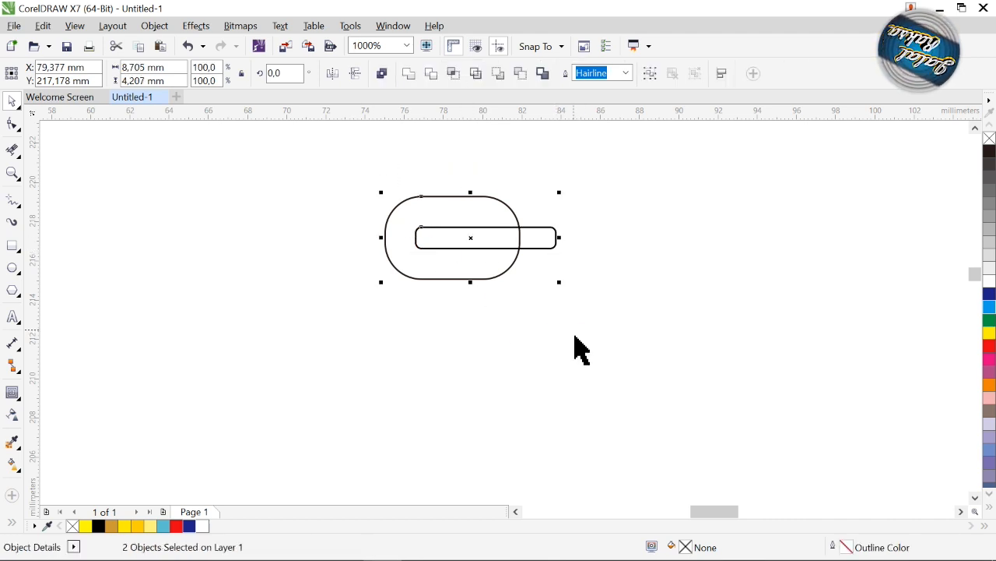
pyautogui.hotkey('ctrl', 'g')
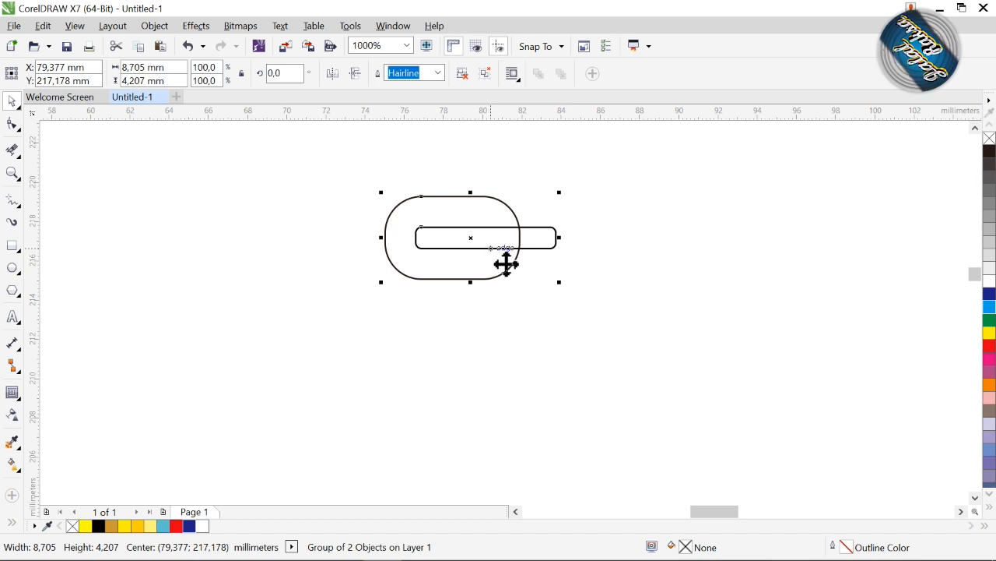
# Step: Duplicate the group rotated 180° and place the copy directly below the original so the two large rounded shapes overlap
pyautogui.click(332, 74)
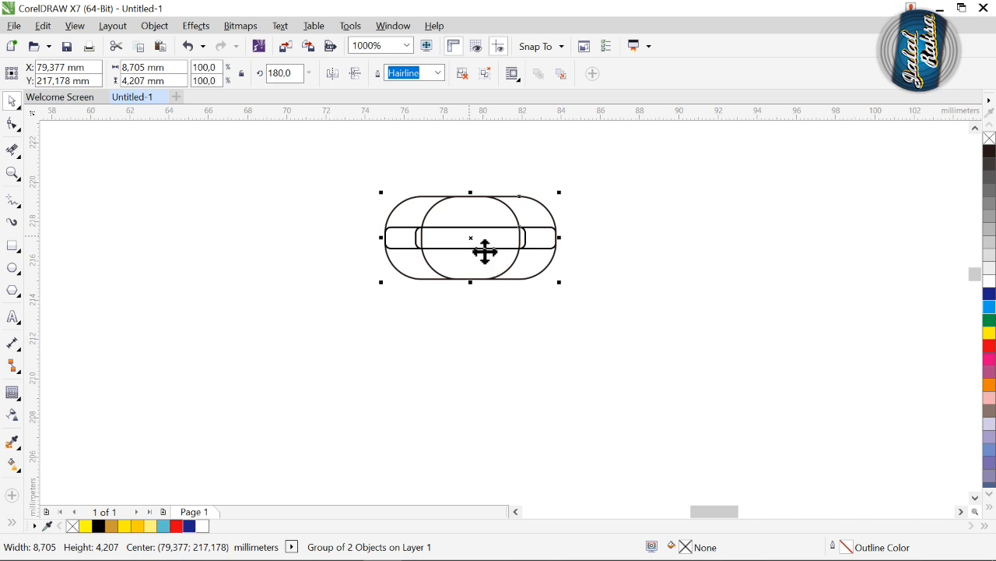
pyautogui.moveTo(487, 253); pyautogui.dragTo(449, 249)
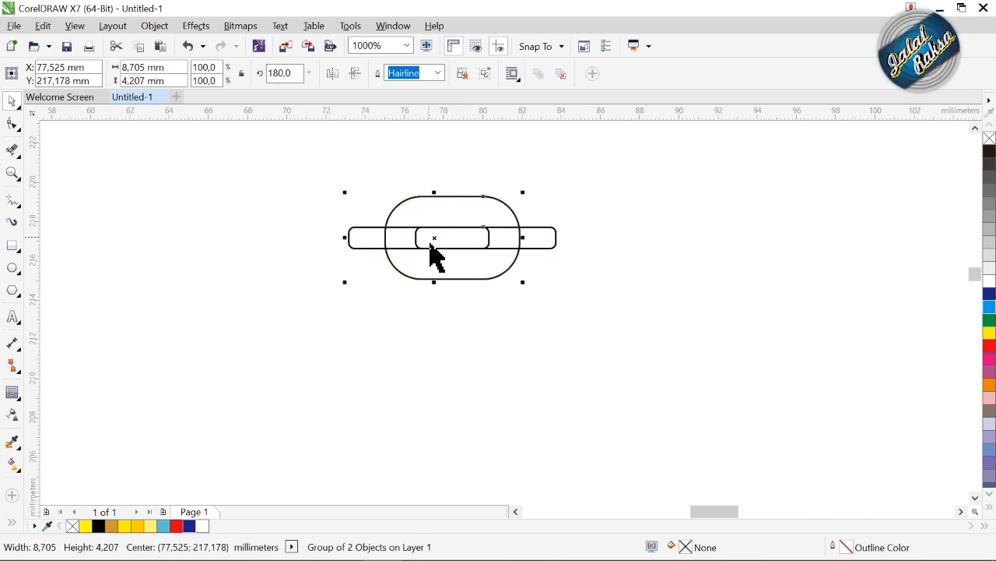
pyautogui.moveTo(447, 252); pyautogui.dragTo(443, 307)
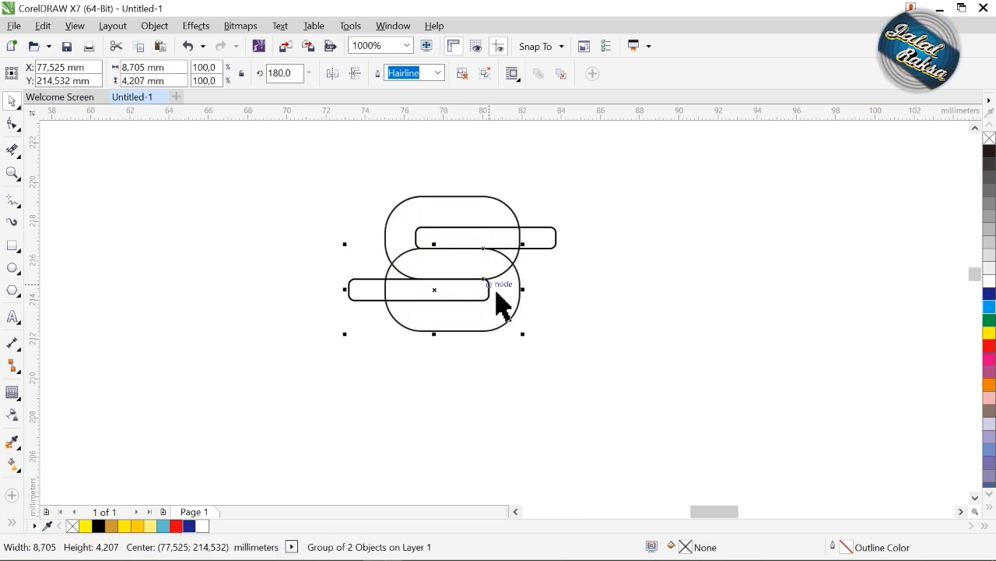
# Step: Smart Fill the upper, middle and lower regions forming the letter S with yellow and a 0.5 pt black outline
pyautogui.click(14, 522)
pyautogui.click(37, 446)
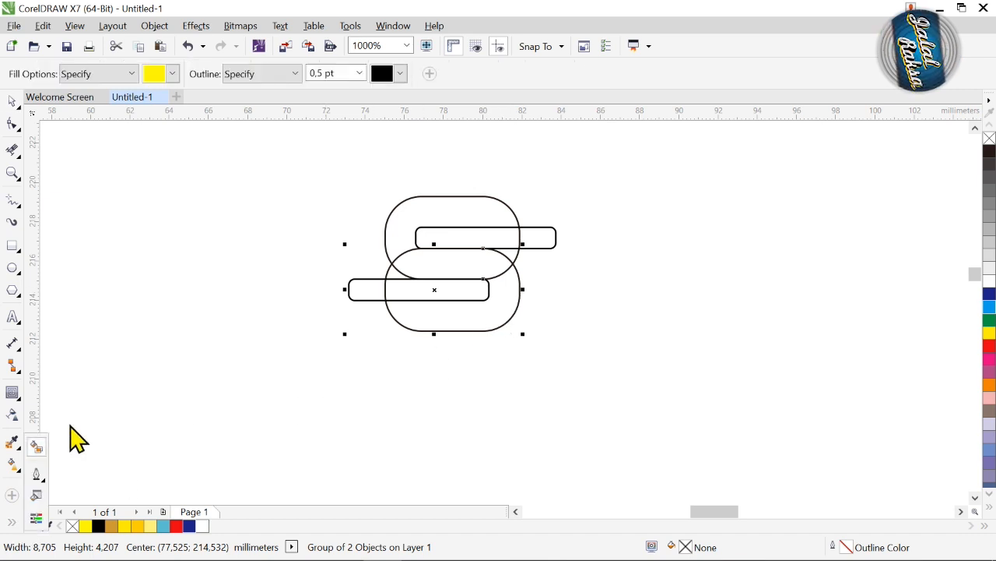
pyautogui.click(443, 224)
pyautogui.click(442, 272)
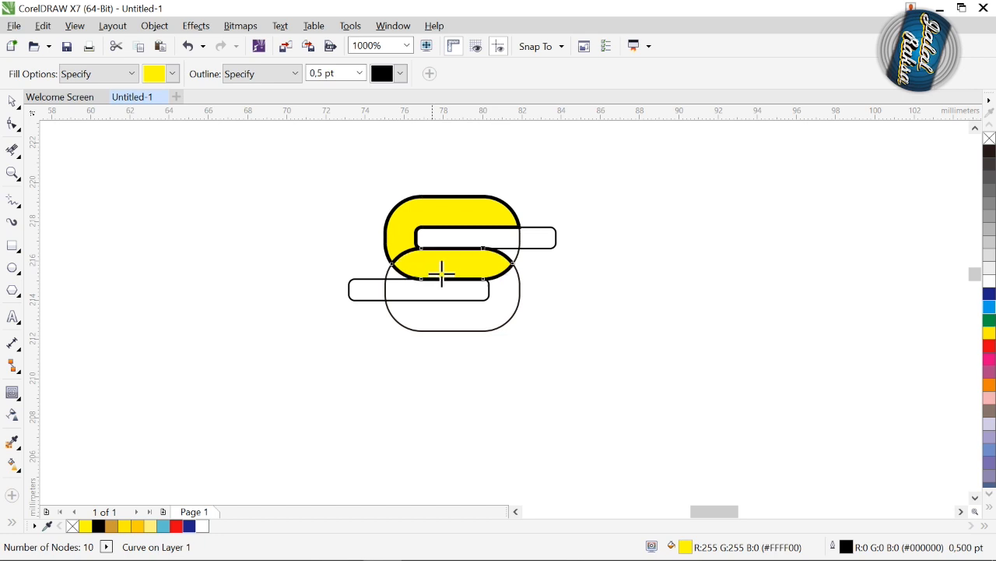
pyautogui.click(506, 301)
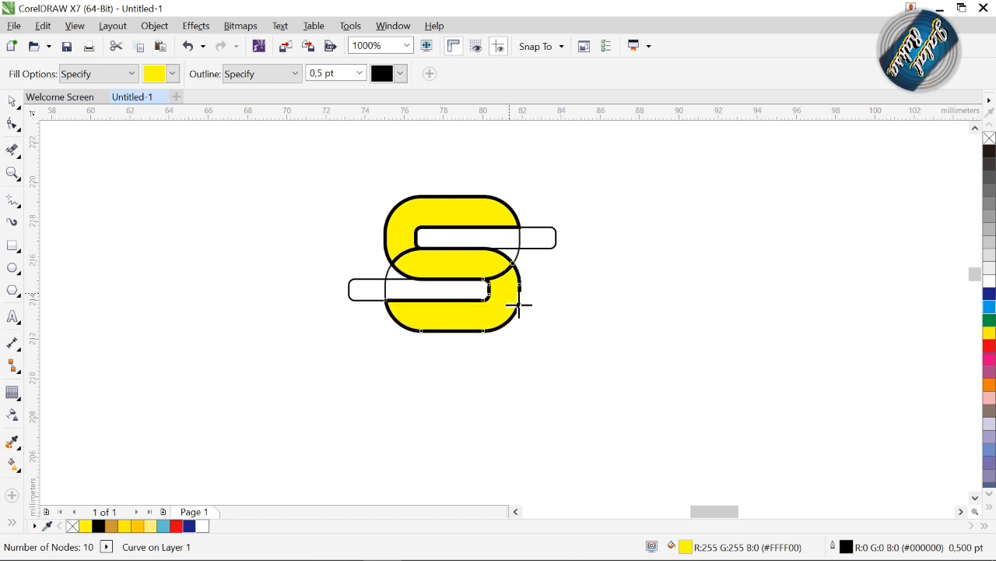
# Step: Weld the three yellow regions into a single S shape
pyautogui.click(12, 102)
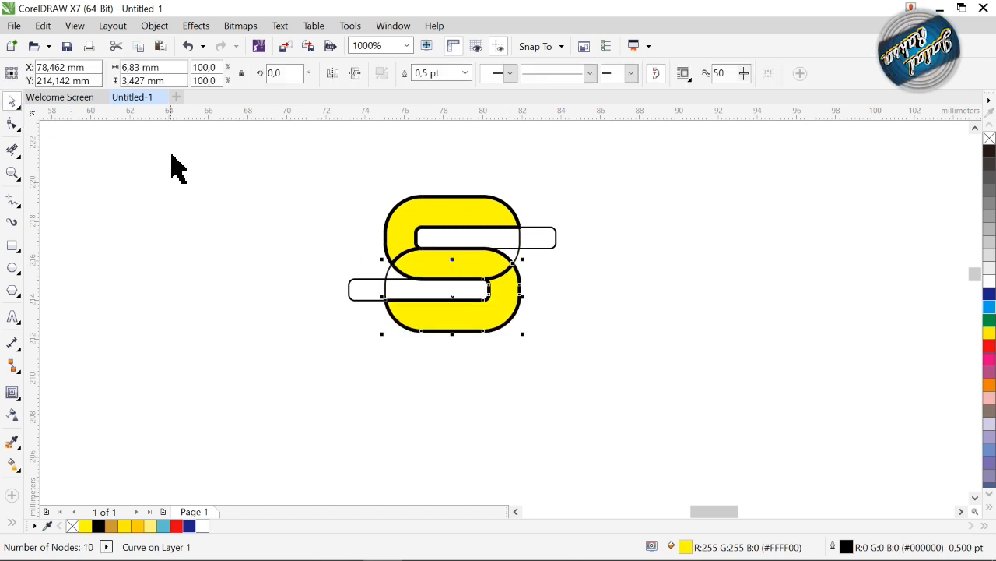
pyautogui.keyDown('shift'); pyautogui.click(494, 273); pyautogui.keyUp('shift')
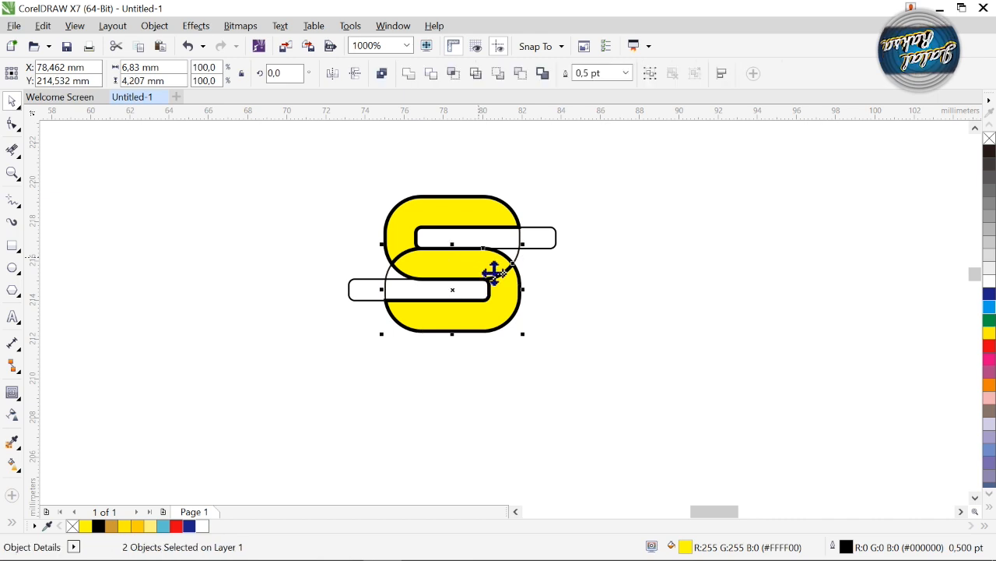
pyautogui.keyDown('shift'); pyautogui.click(421, 236); pyautogui.keyUp('shift')
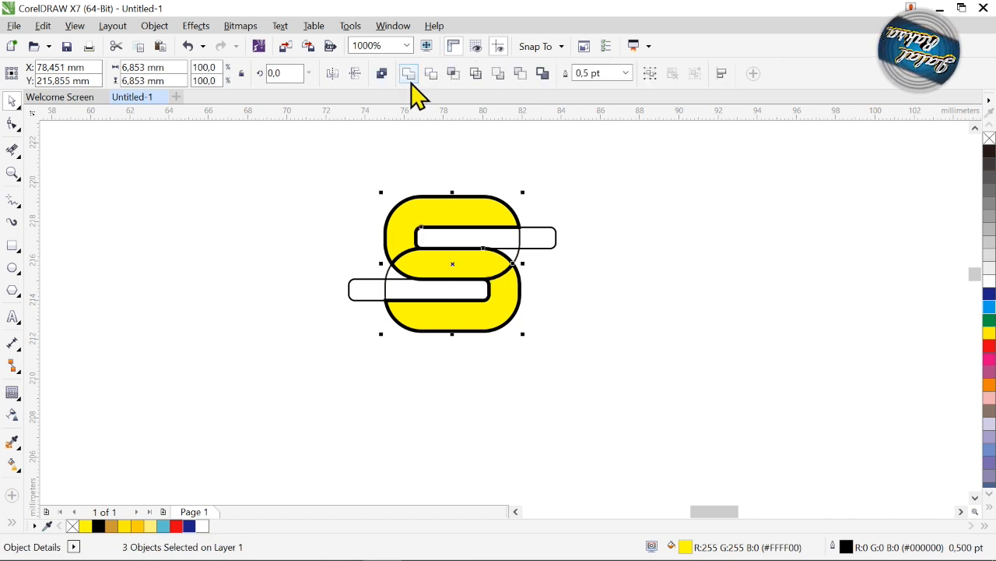
pyautogui.hotkey('ctrl', 'l')
# Step: Move the yellow S clear of the construction outlines, up and to the right, and delete those outlines
pyautogui.moveTo(473, 283); pyautogui.dragTo(650, 222)
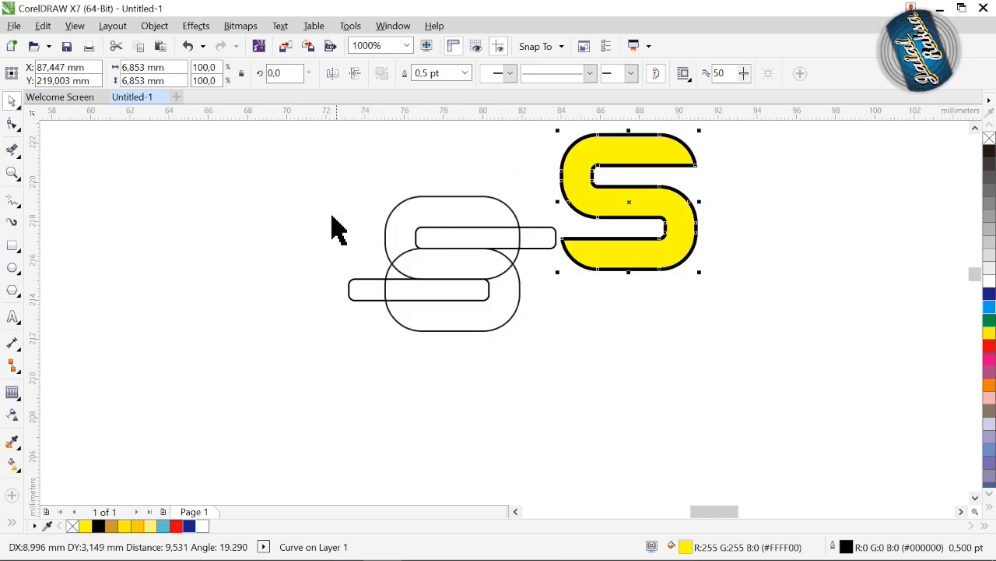
pyautogui.moveTo(363, 225); pyautogui.dragTo(591, 405)
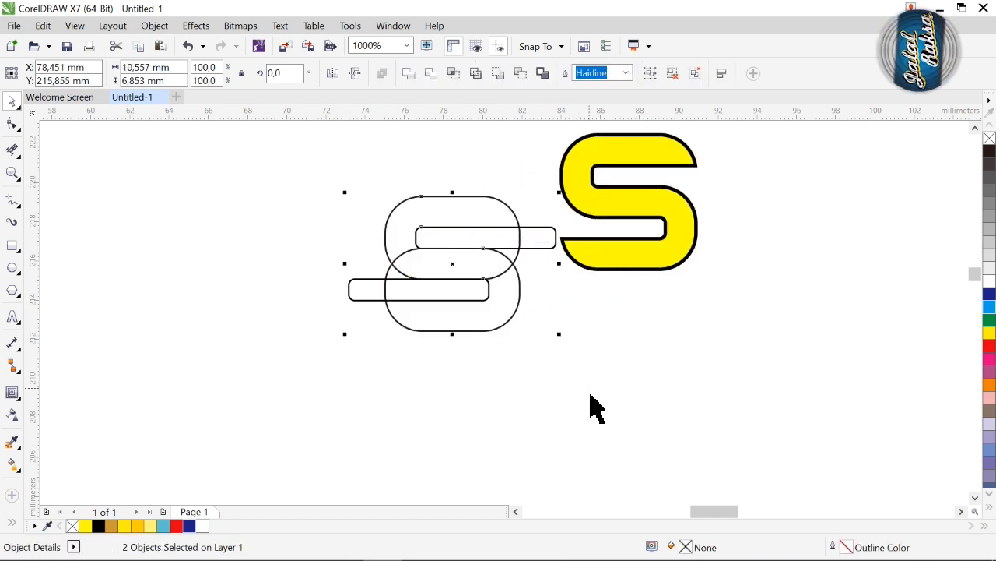
pyautogui.press('Delete')
# Step: Duplicate the yellow S twice in a descending diagonal toward the lower left, each copy overlapping the one above
pyautogui.click(630, 222)
pyautogui.moveTo(637, 214); pyautogui.dragTo(461, 417)
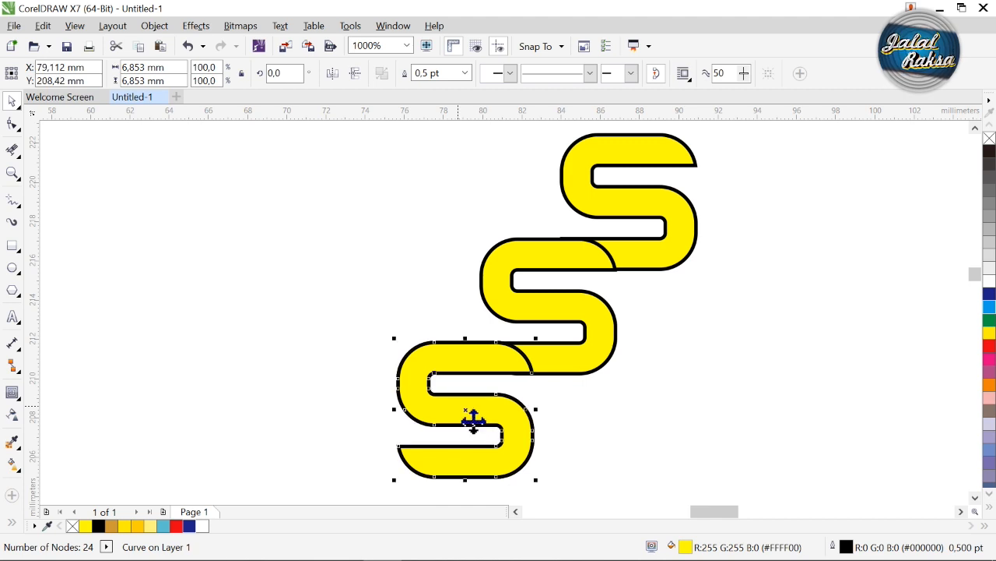
pyautogui.press('Escape')
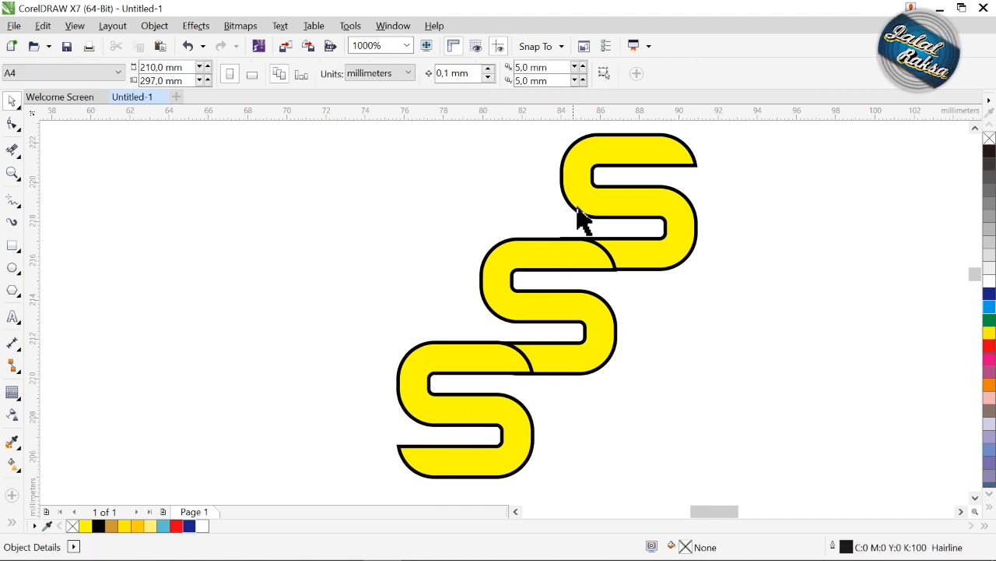
# Step: Recolour the upper S orange-yellow, the middle S turquoise and the lower S red
pyautogui.click(595, 212)
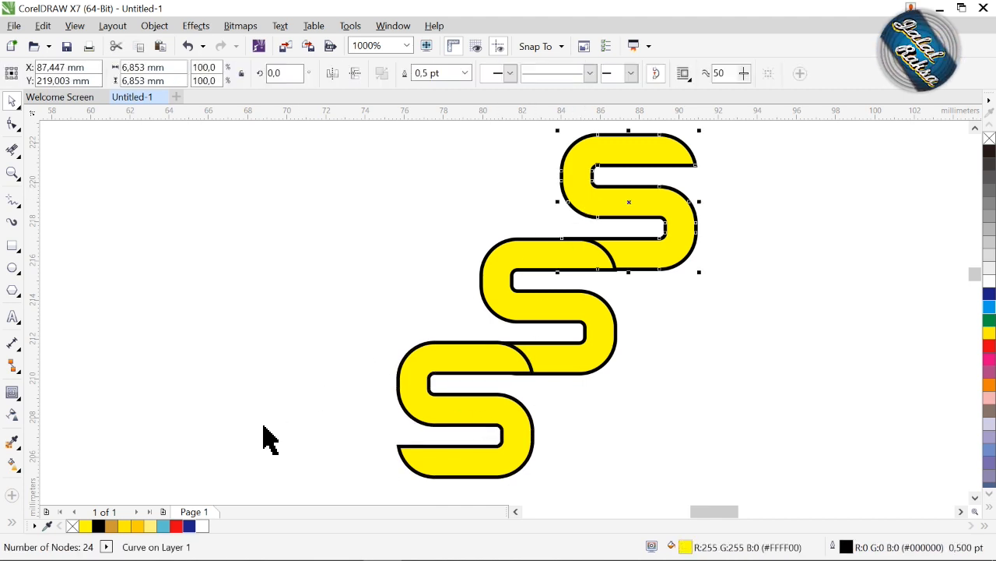
pyautogui.click(134, 525)
pyautogui.click(507, 307)
pyautogui.click(164, 527)
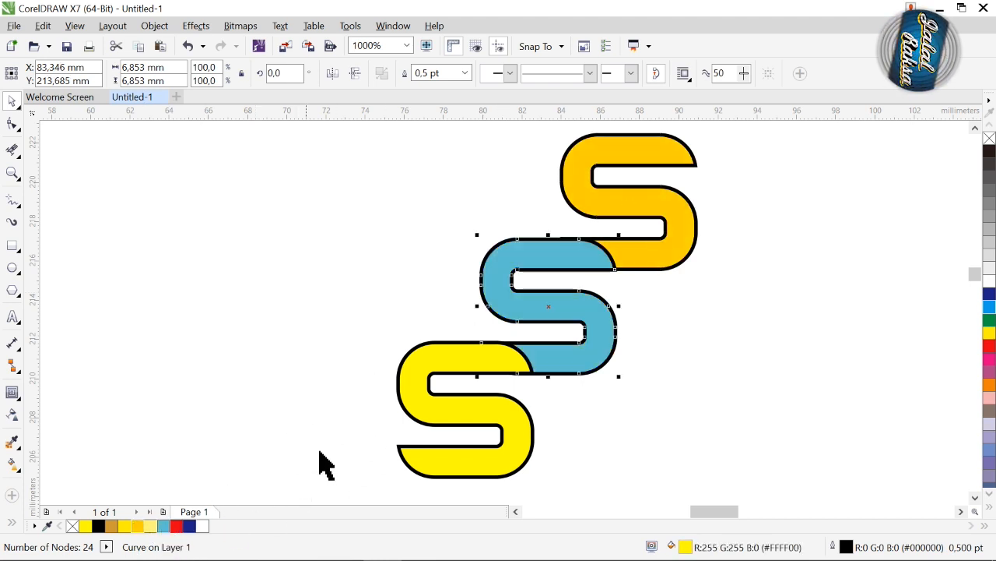
pyautogui.click(418, 408)
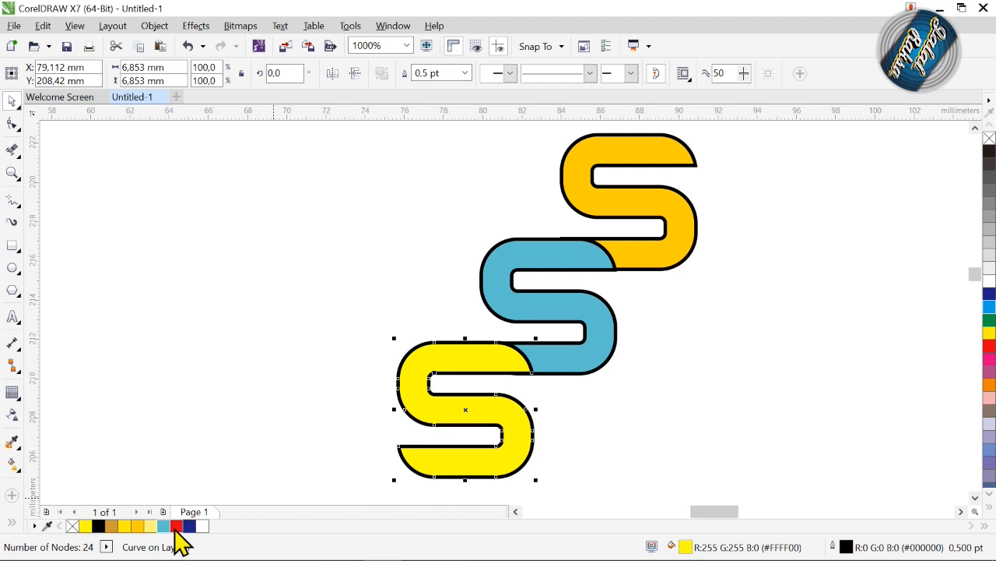
pyautogui.click(176, 526)
pyautogui.click(71, 378)
# Step: Add a drop shadow to the turquoise S, drawn horizontally from its left side past its right edge
pyautogui.click(19, 399)
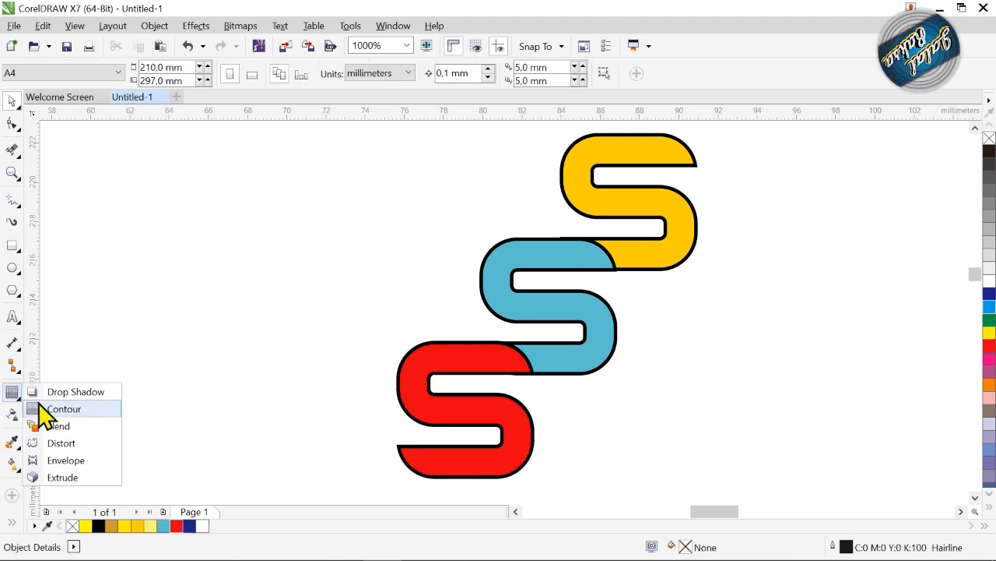
pyautogui.click(58, 392)
pyautogui.click(483, 303)
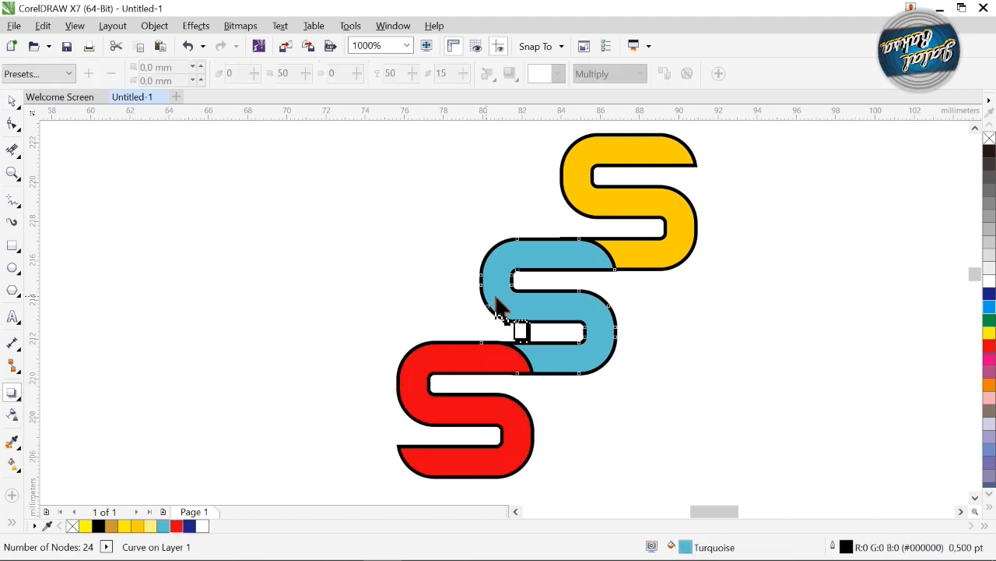
pyautogui.moveTo(479, 306); pyautogui.dragTo(636, 306)
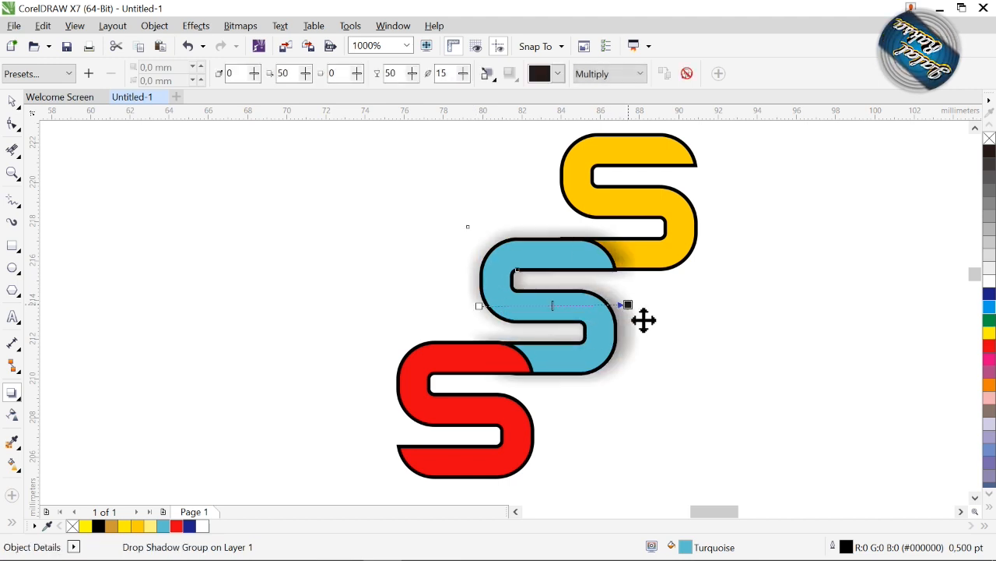
# Step: Set the turquoise S's shadow to Outside feathering direction, Normal merge mode and a feathering of 8
pyautogui.click(494, 78)
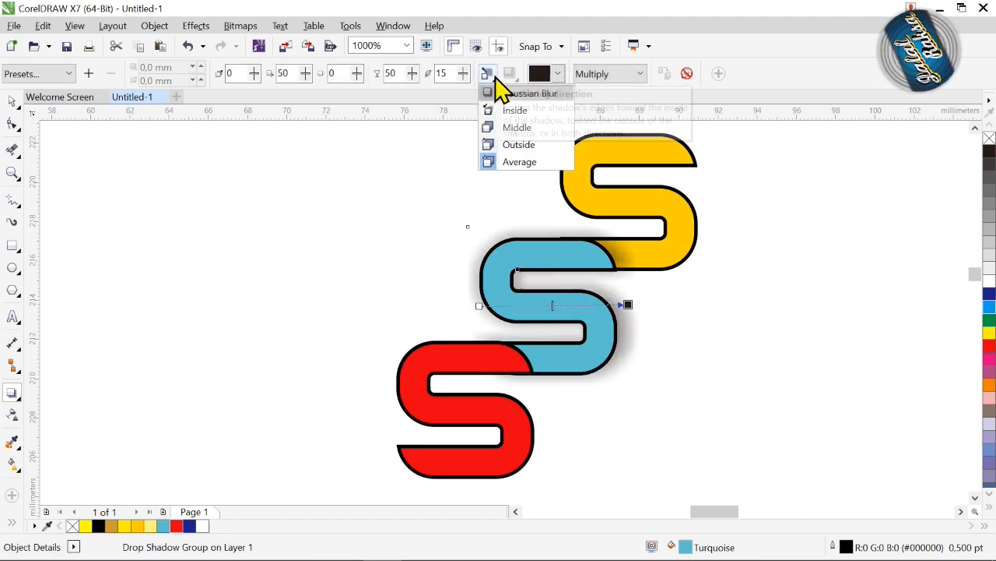
pyautogui.click(510, 144)
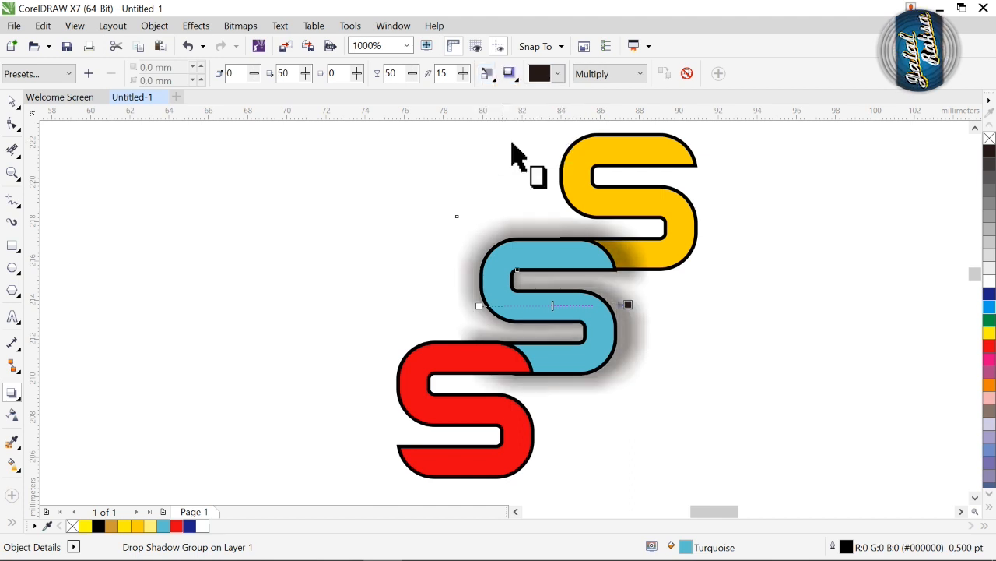
pyautogui.click(592, 75)
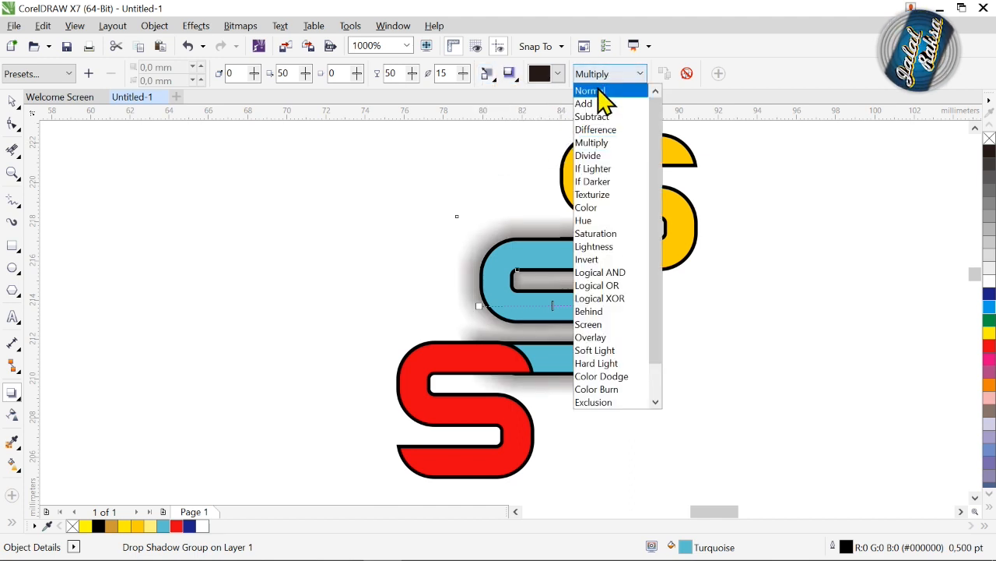
pyautogui.click(598, 91)
pyautogui.moveTo(464, 73)
pyautogui.mouseDown()
pyautogui.moveTo(472, 90)
pyautogui.moveTo(468, 80)
pyautogui.mouseUp()
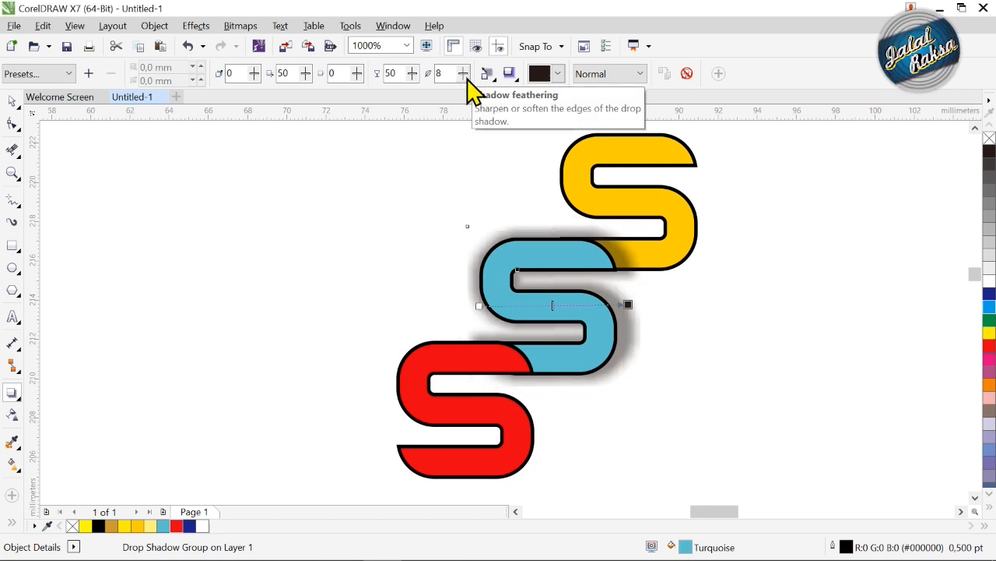
# Step: Add a horizontal drop shadow to the red S from left to right, with the feathering direction set to Outside
pyautogui.click(410, 404)
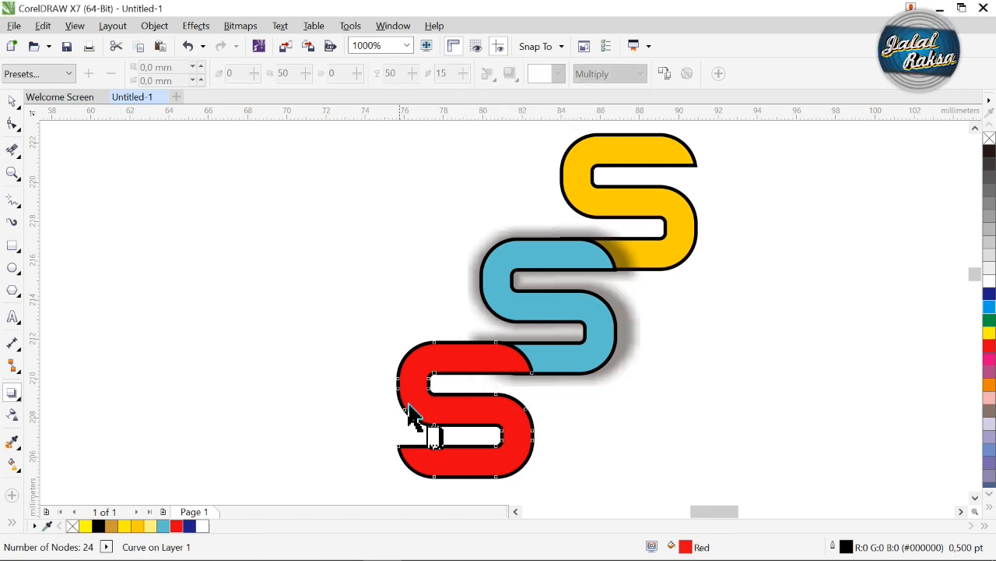
pyautogui.moveTo(436, 393); pyautogui.dragTo(566, 423)
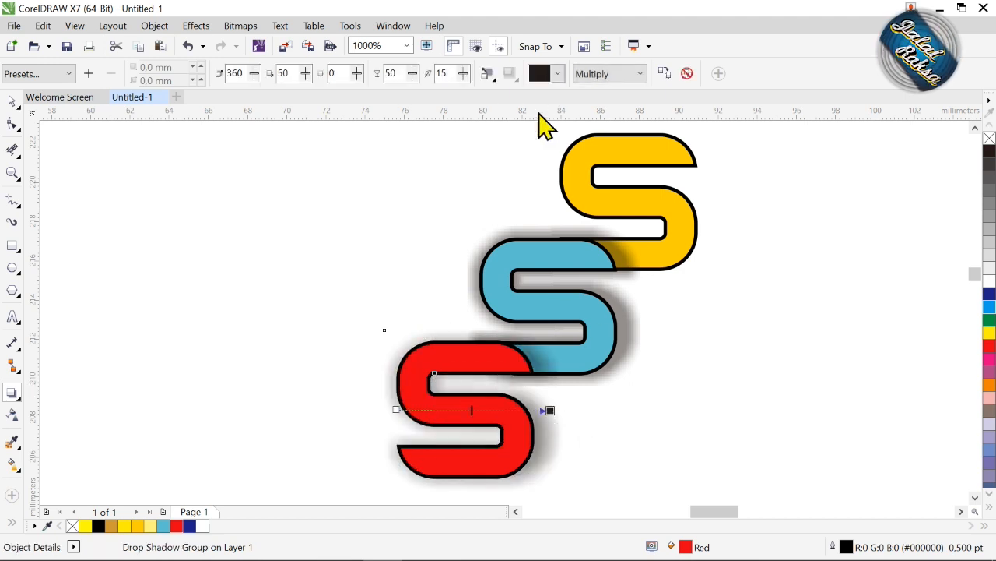
pyautogui.click(488, 74)
pyautogui.click(502, 145)
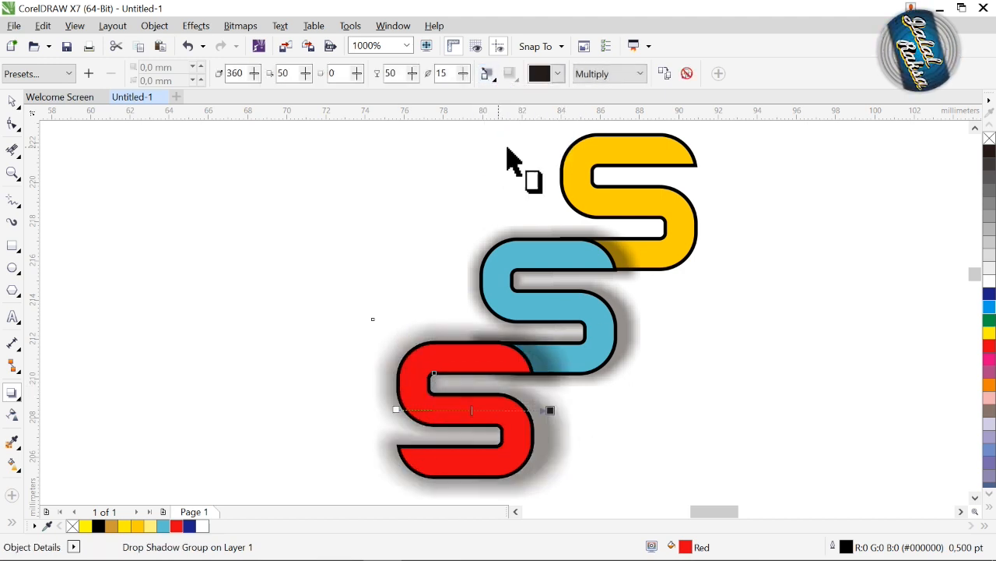
# Step: Set the red S's shadow to Normal merge mode with a feathering of 8
pyautogui.click(612, 75)
pyautogui.click(601, 91)
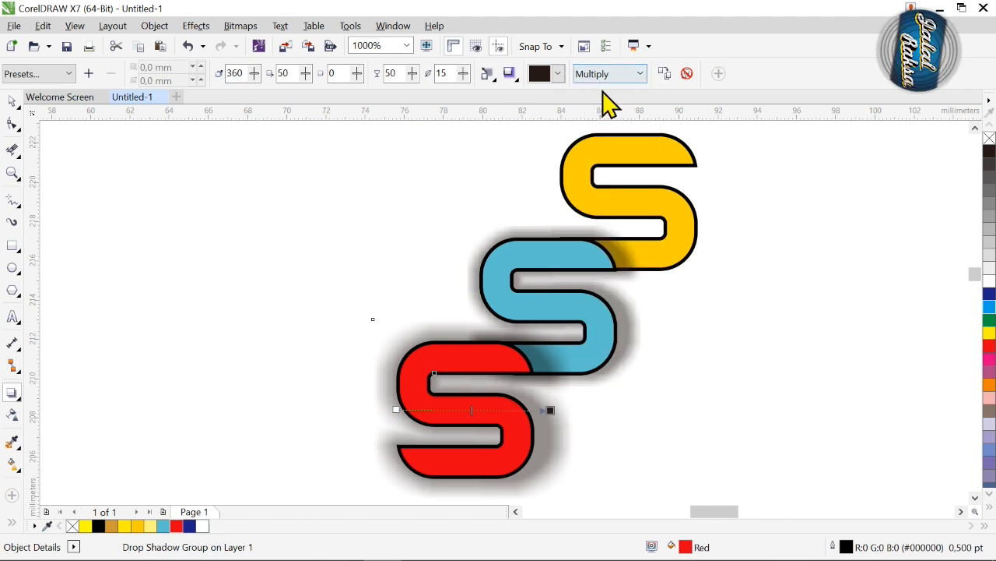
pyautogui.doubleClick(444, 73)
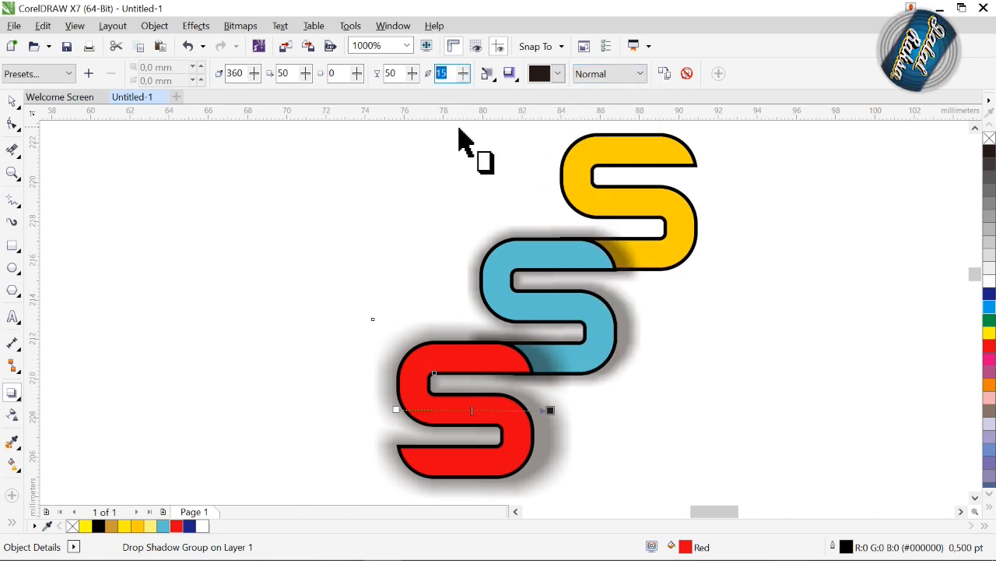
pyautogui.write('8')
pyautogui.press('Return')
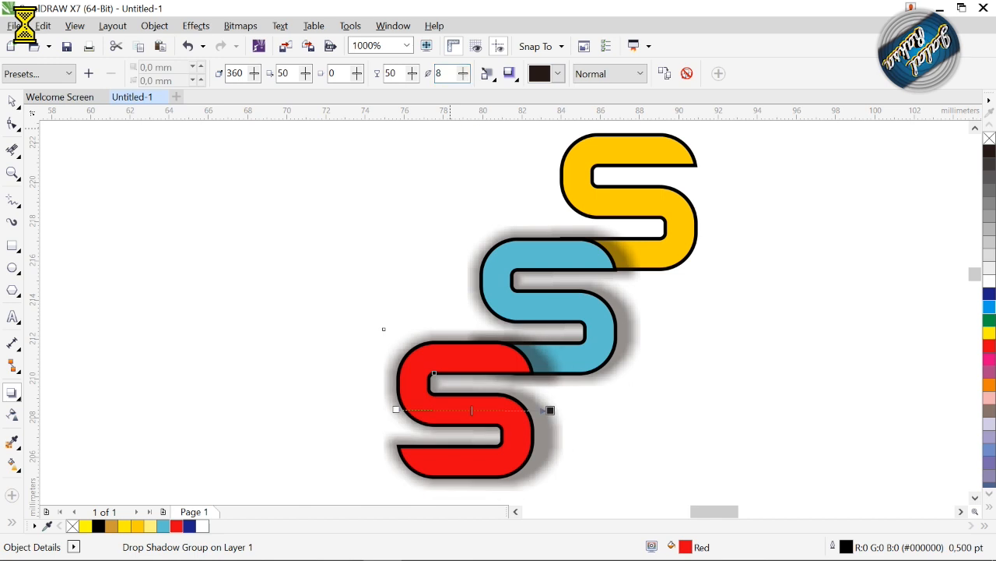
# Step: Break the turquoise S's drop shadow apart from the letter
pyautogui.click(12, 102)
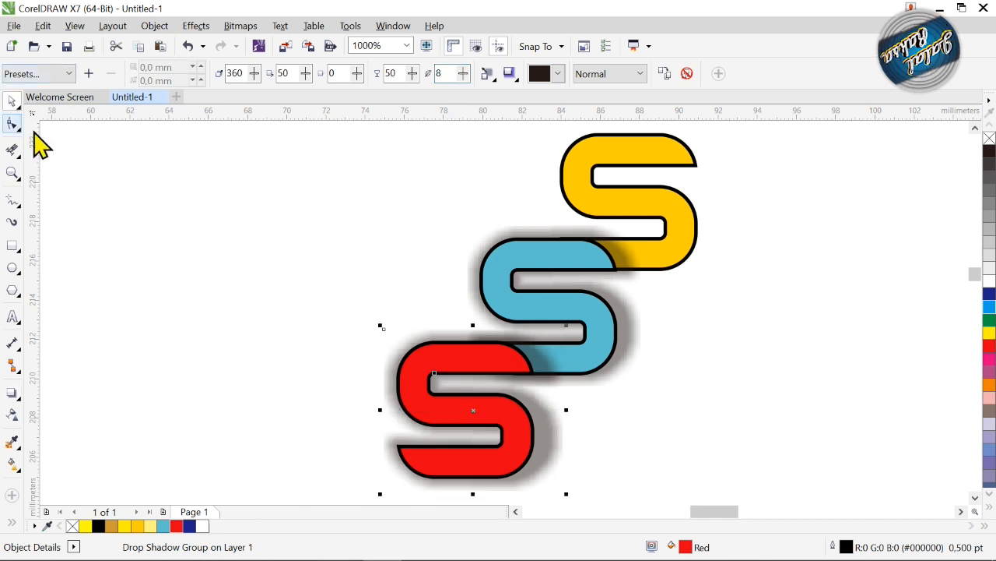
pyautogui.click(326, 360)
pyautogui.click(643, 367)
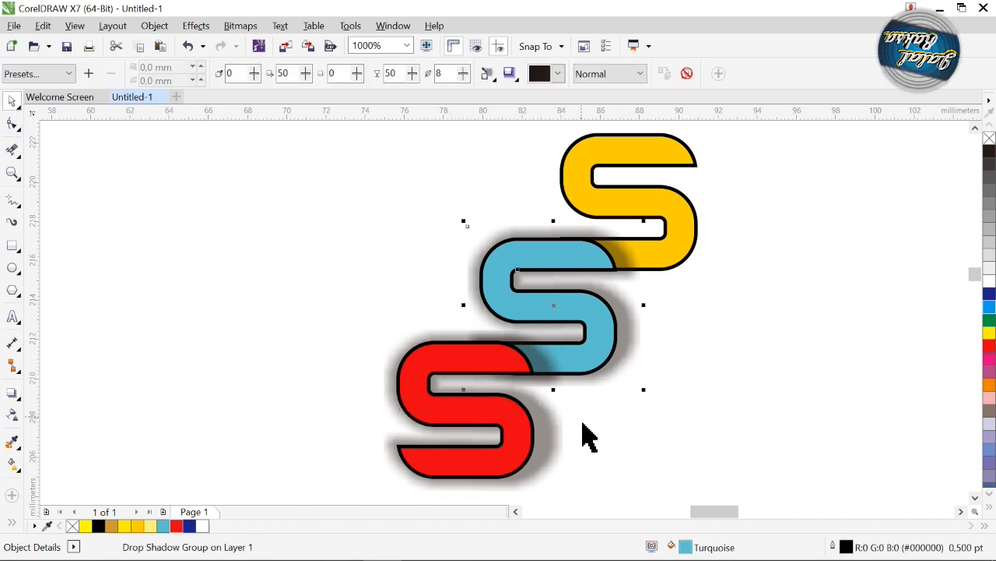
pyautogui.hotkey('ctrl', 'k')
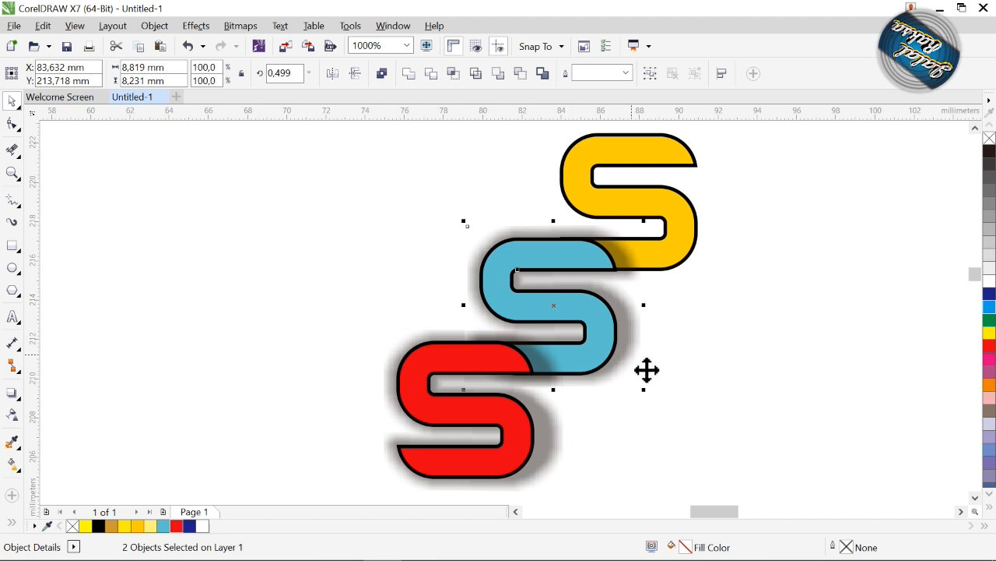
# Step: PowerClip the turquoise S's detached shadow inside the yellow S
pyautogui.click(659, 377)
pyautogui.click(641, 345)
pyautogui.moveTo(641, 345); pyautogui.dragTo(615, 338)
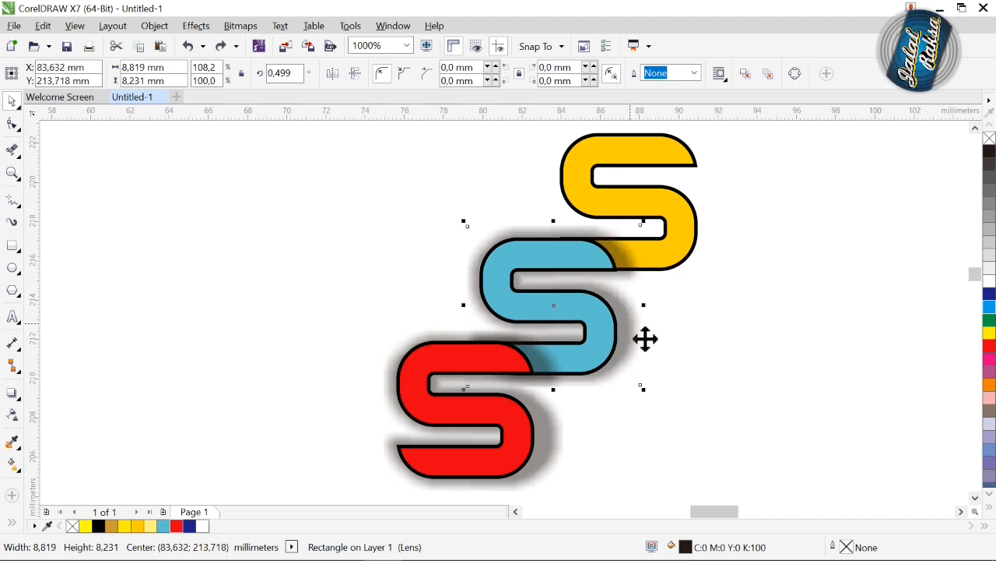
pyautogui.rightClick(646, 338)
pyautogui.click(658, 151)
pyautogui.click(630, 209)
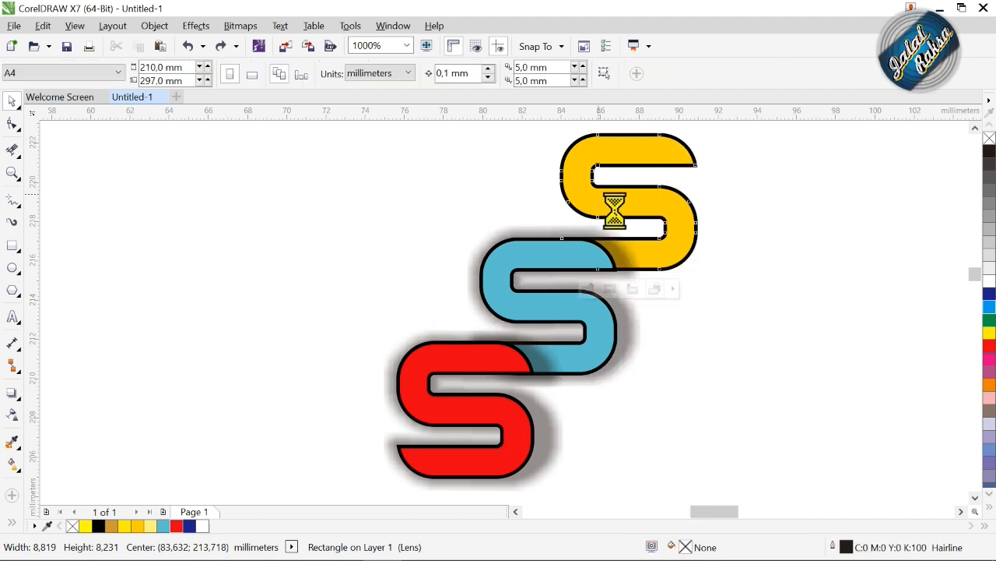
# Step: PowerClip the red S's detached shadow inside the turquoise S
pyautogui.click(555, 439)
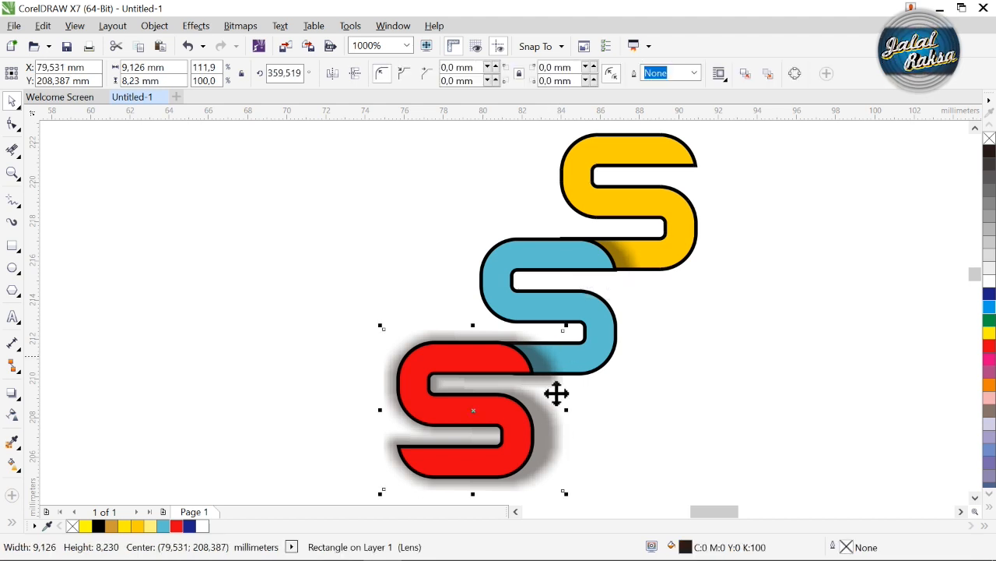
pyautogui.rightClick(544, 441)
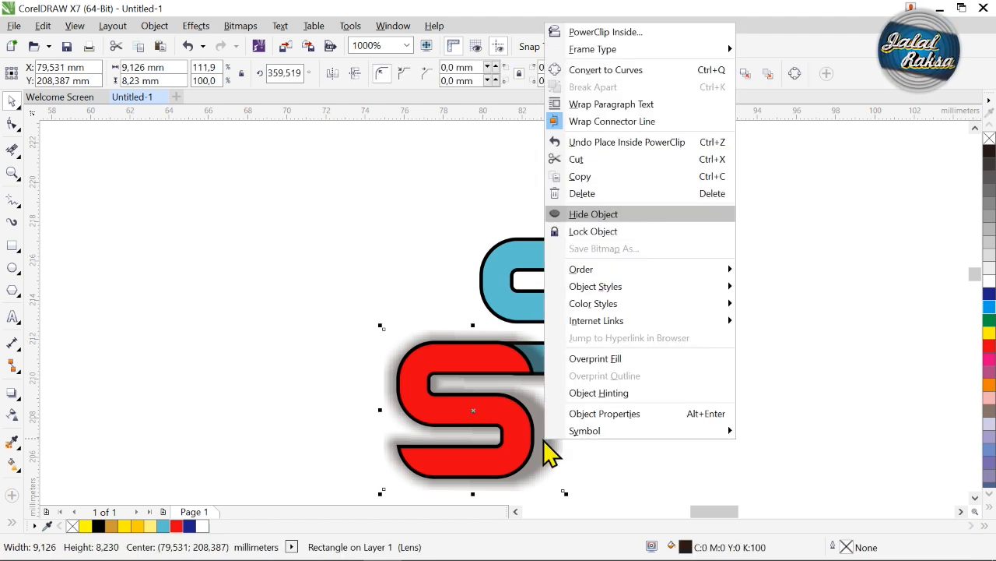
pyautogui.click(584, 33)
pyautogui.click(541, 319)
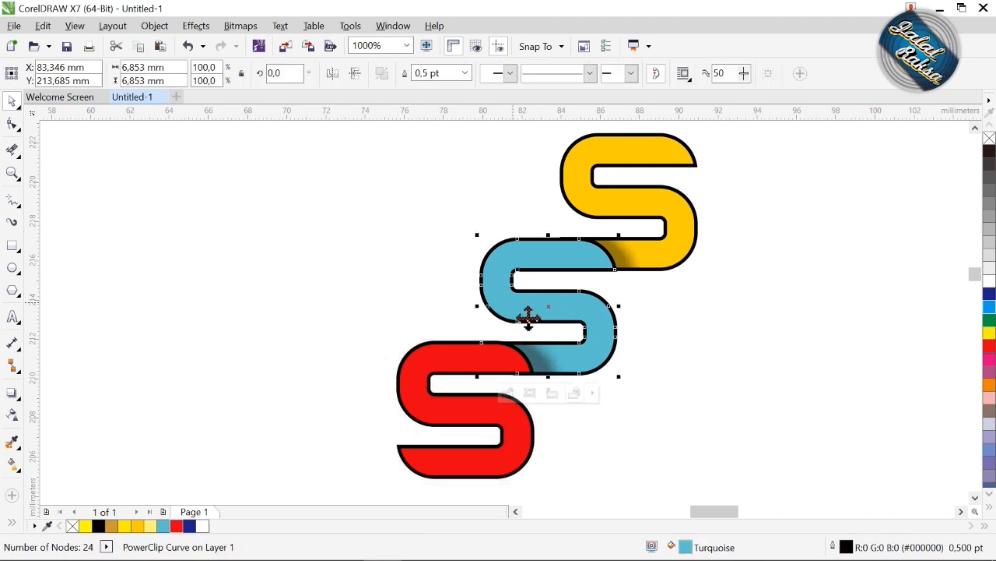
pyautogui.click(619, 447)
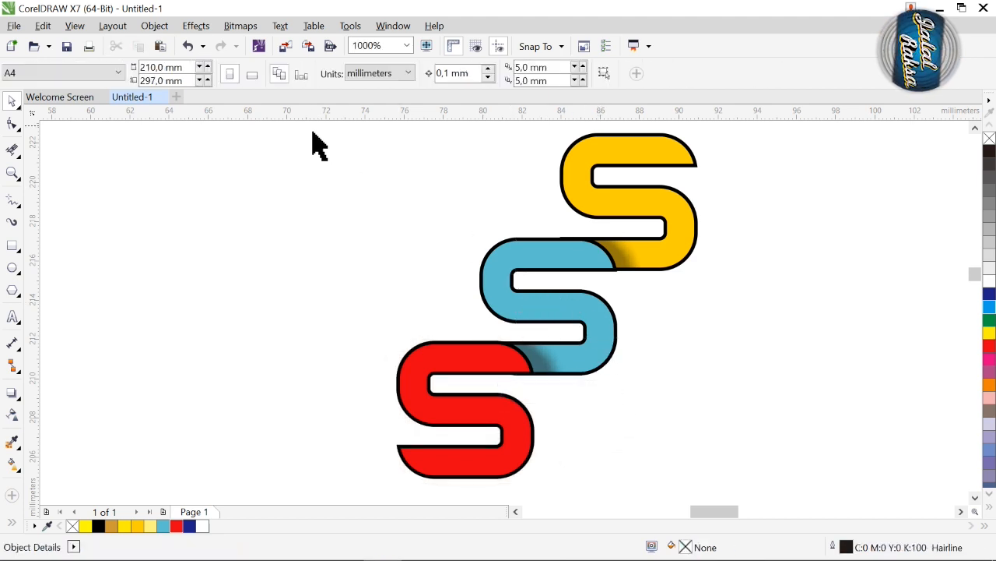
# Step: Remove the outlines from all three S letters by setting their outline width to None
pyautogui.moveTo(313, 123); pyautogui.dragTo(795, 493)
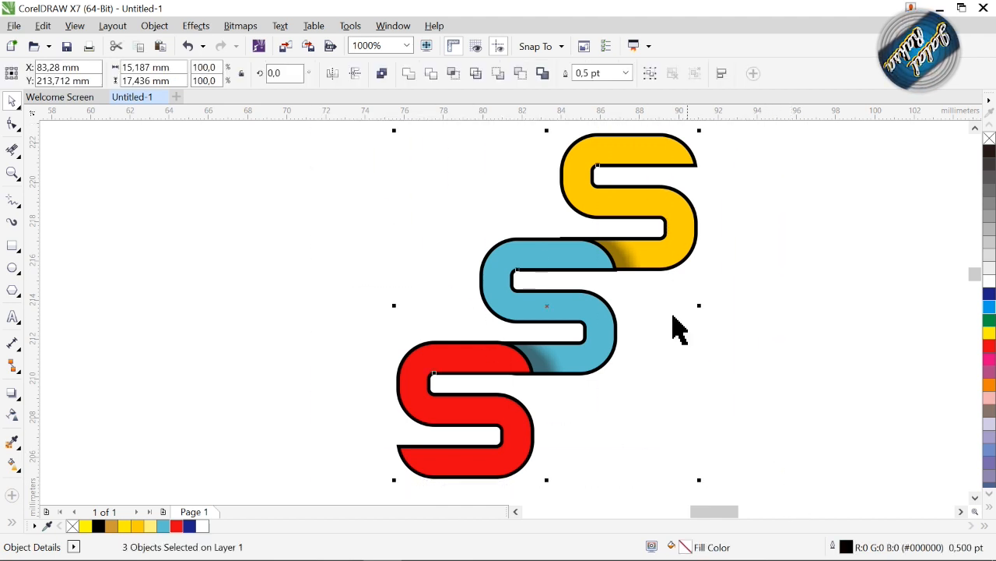
pyautogui.click(626, 75)
pyautogui.click(604, 90)
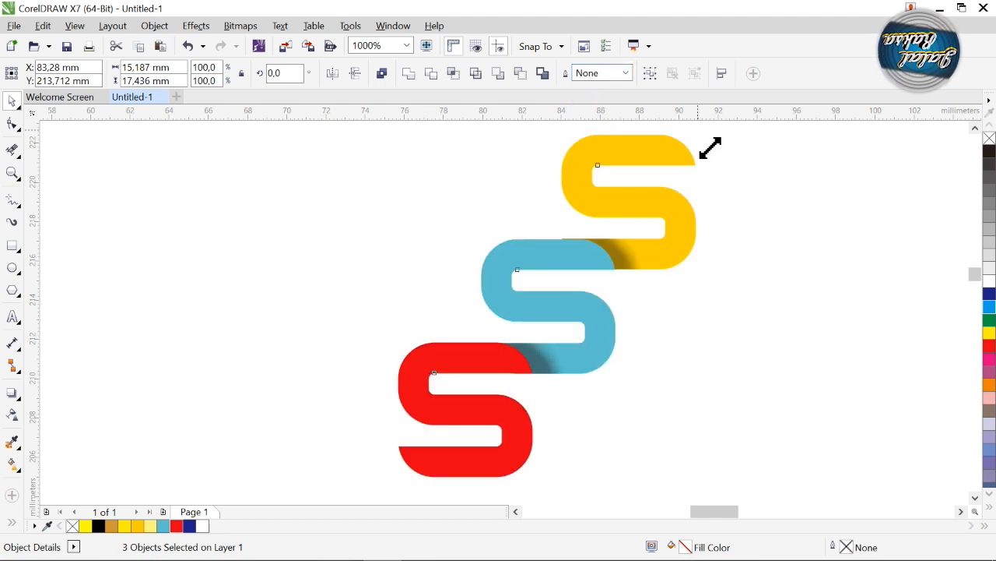
# Step: Scale the three S letters down to about 47% around their centre and move them about 3.2 mm up and to the left
pyautogui.moveTo(708, 148); pyautogui.dragTo(631, 225)
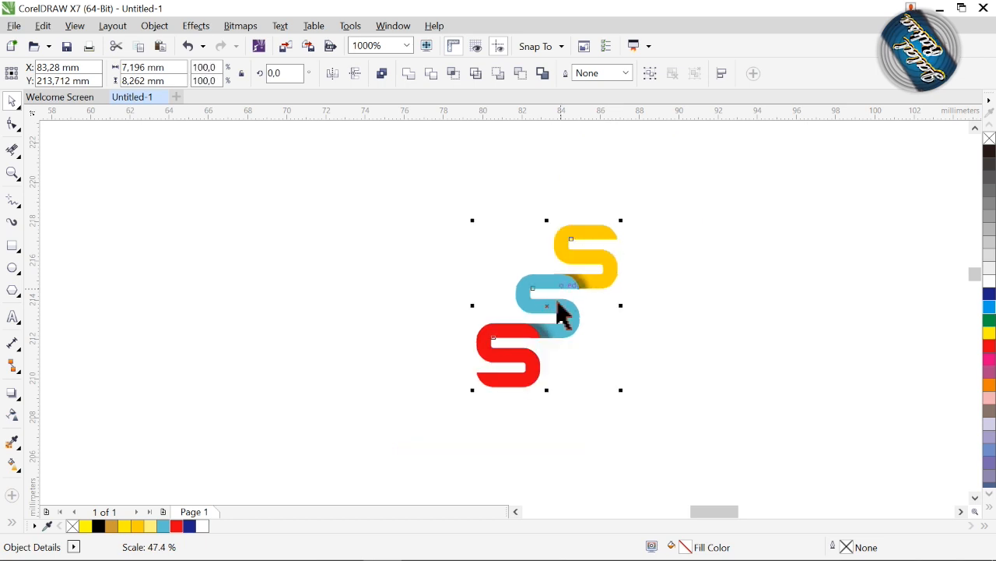
pyautogui.moveTo(560, 318); pyautogui.dragTo(508, 283)
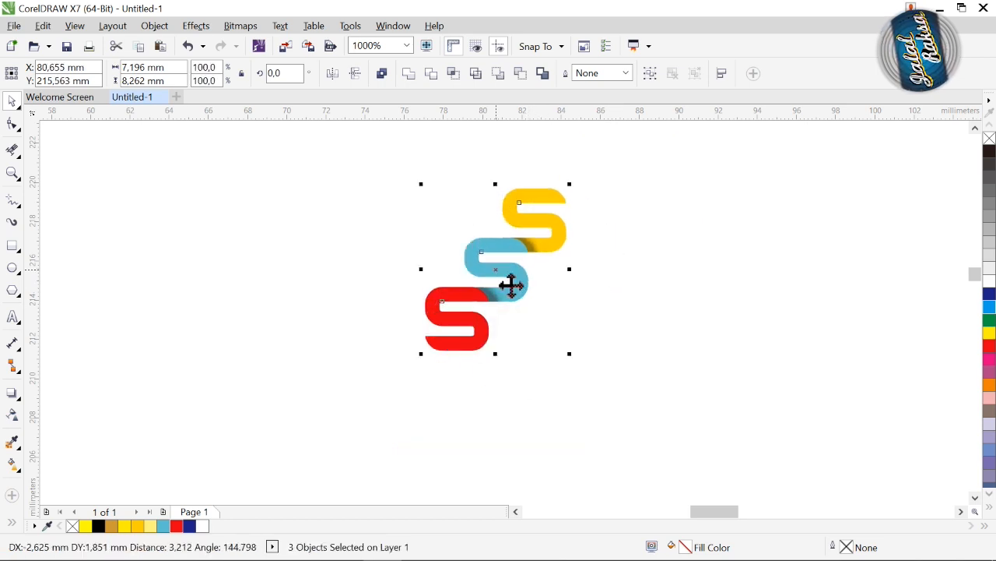
pyautogui.click(608, 313)
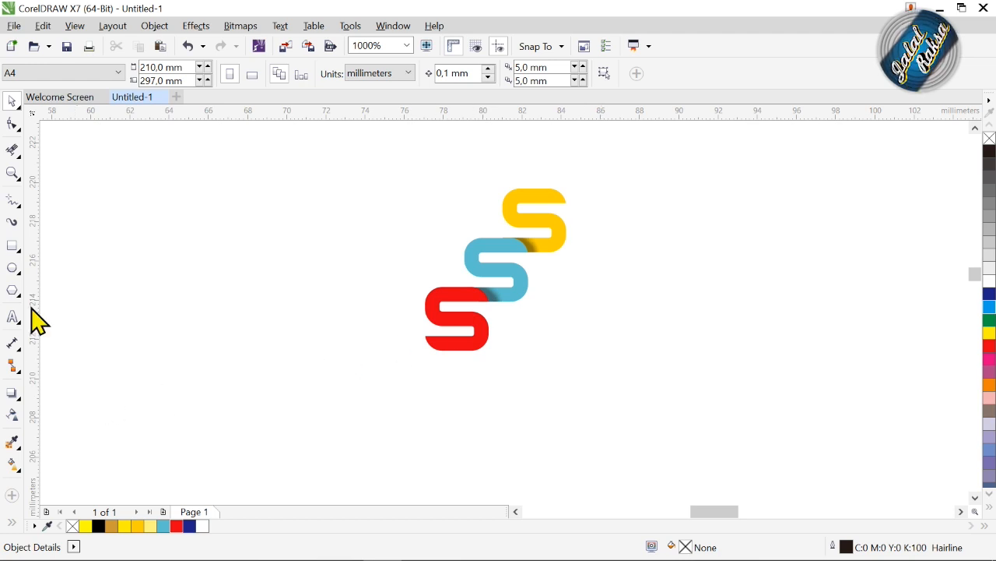
# Step: Draw a circle around the three S letters and enlarge it to about 10.2 mm in diameter
pyautogui.click(13, 268)
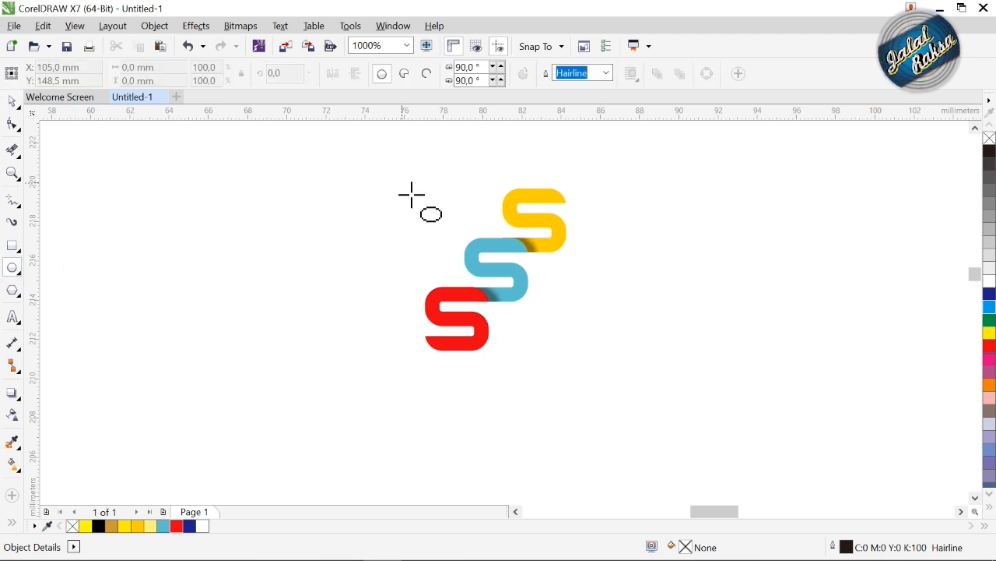
pyautogui.moveTo(402, 183); pyautogui.dragTo(556, 384)
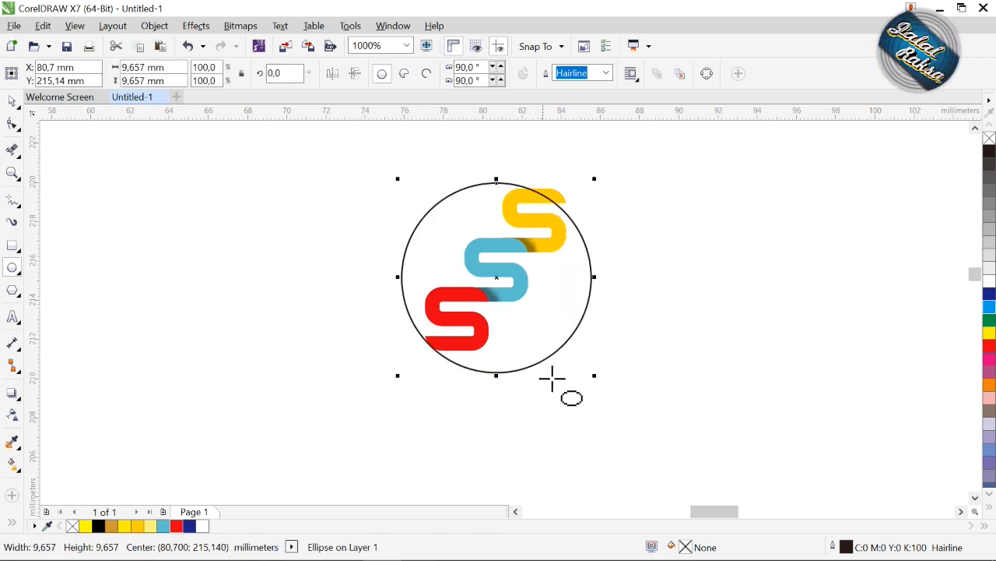
pyautogui.click(11, 102)
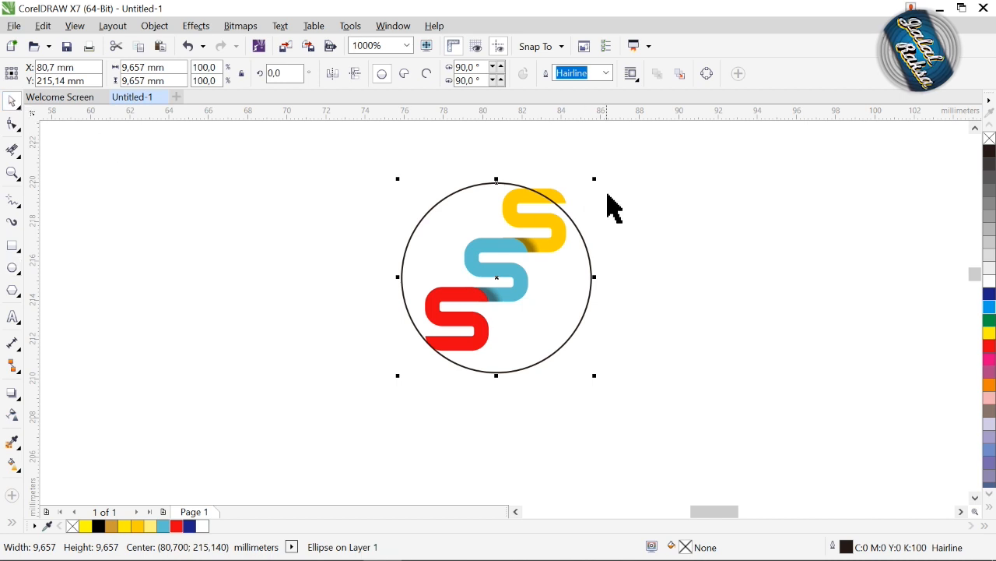
pyautogui.moveTo(607, 197); pyautogui.dragTo(615, 188)
pyautogui.moveTo(408, 394); pyautogui.dragTo(406, 398)
pyautogui.hotkey('ctrl', 'z')
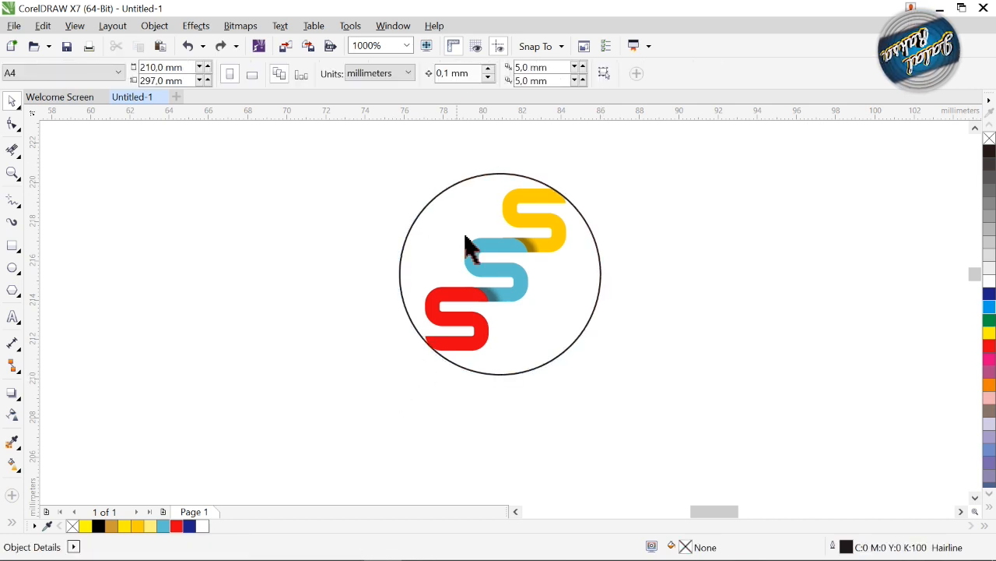
# Step: Group the three S letters and align the circle's centre with the group horizontally and vertically
pyautogui.moveTo(364, 160); pyautogui.dragTo(580, 433)
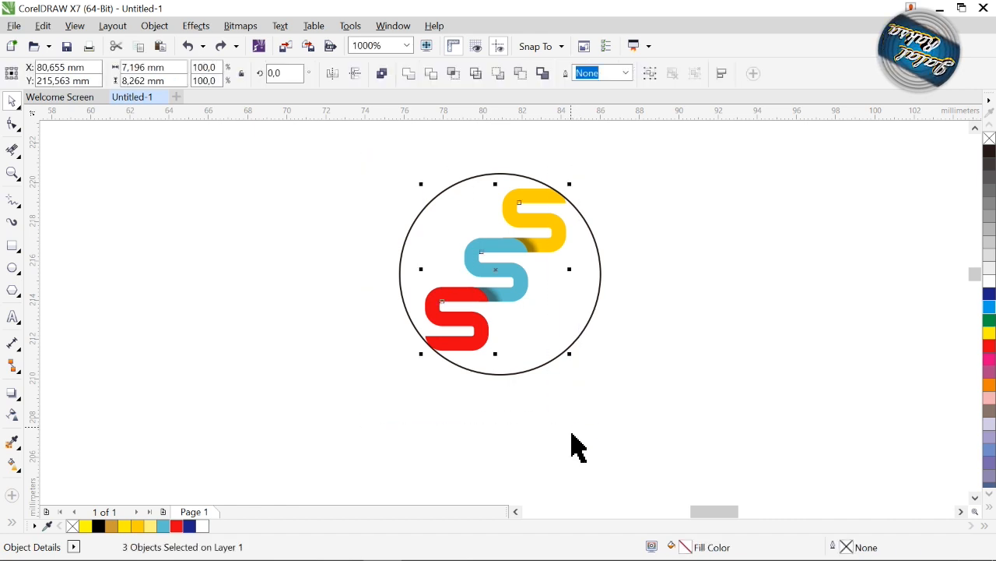
pyautogui.hotkey('ctrl', 'g')
pyautogui.click(379, 196)
pyautogui.moveTo(362, 144); pyautogui.dragTo(641, 473)
pyautogui.press('e')
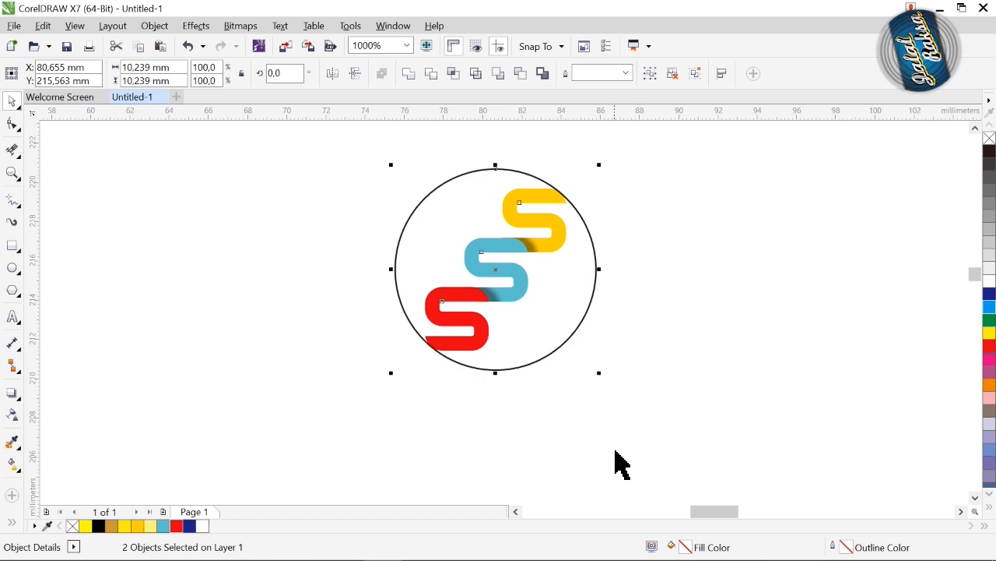
pyautogui.click(596, 391)
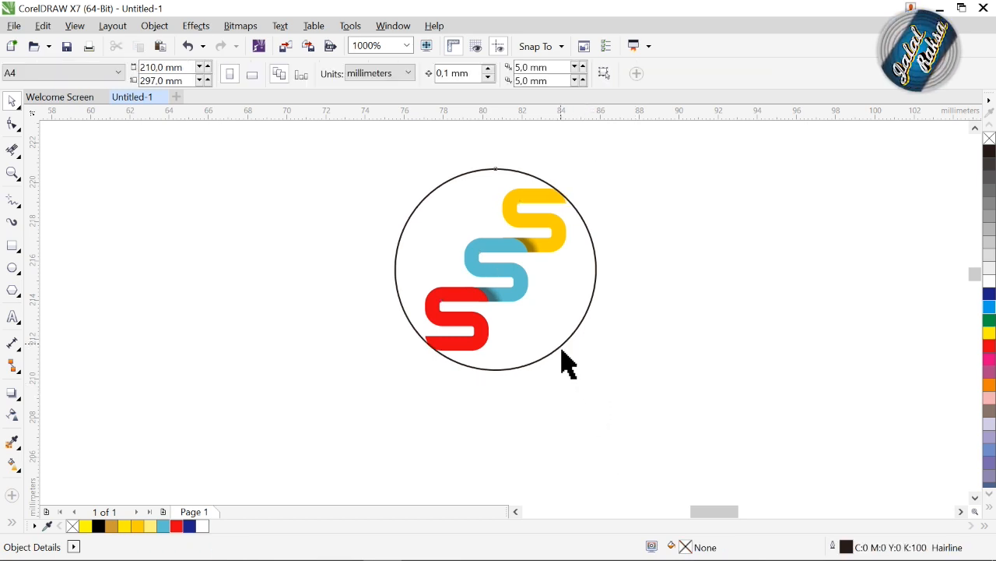
# Step: Fill the circle with a linear fountain fill running from dark blue at its lower right to light blue at its upper left
pyautogui.click(563, 350)
pyautogui.click(190, 526)
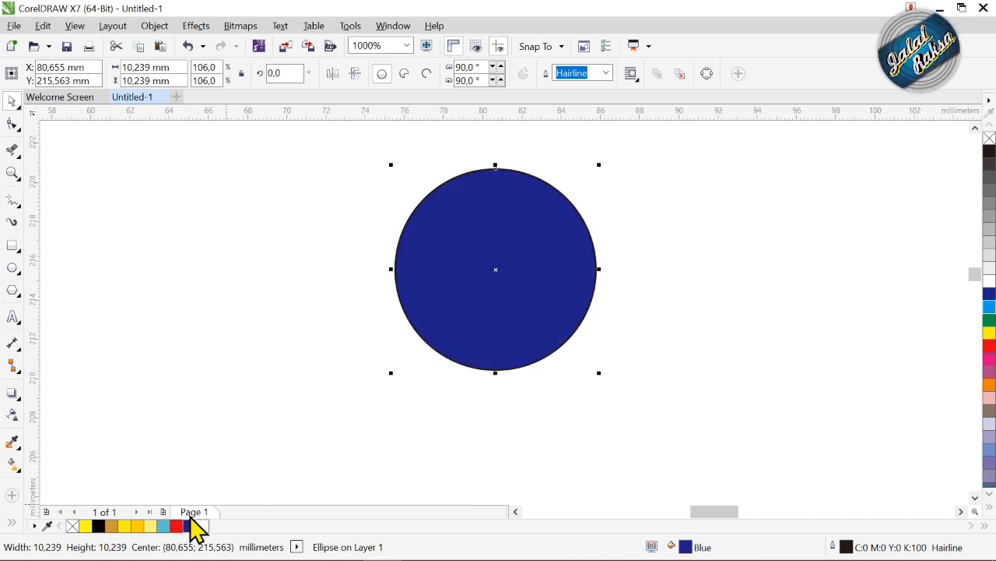
pyautogui.click(13, 467)
pyautogui.moveTo(553, 336); pyautogui.dragTo(468, 232)
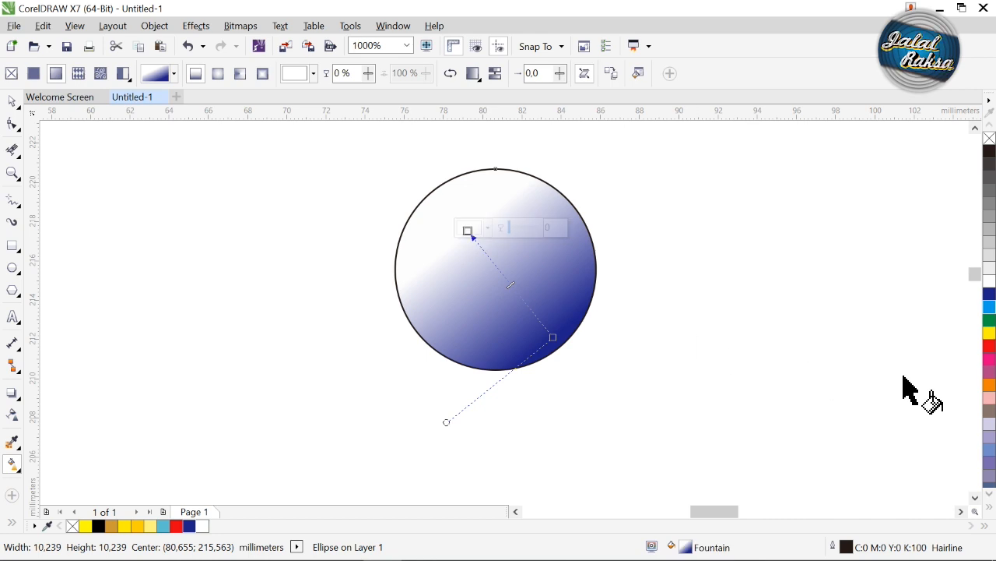
pyautogui.moveTo(990, 308); pyautogui.dragTo(475, 237)
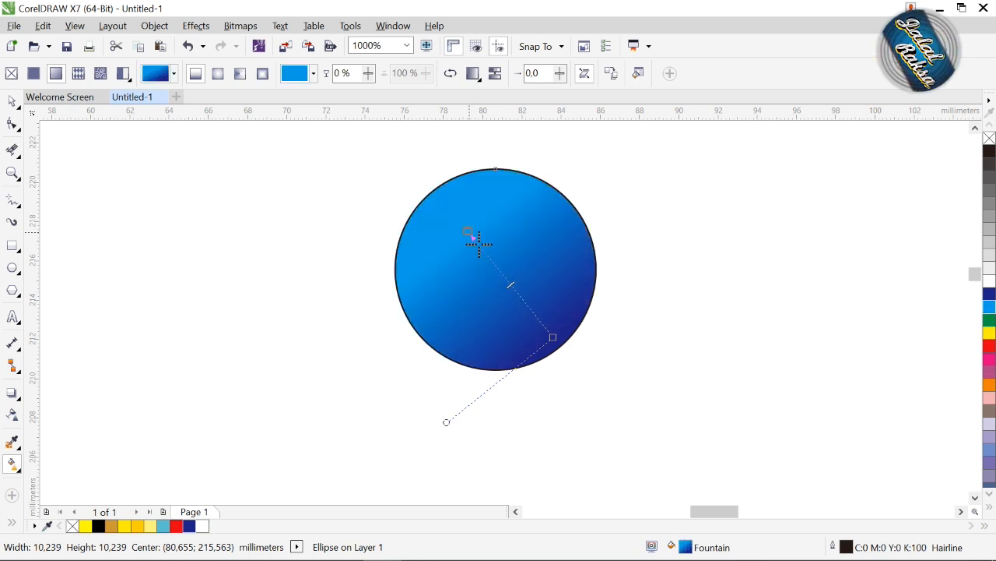
# Step: Shift the gradient's light blue end closer to the circle's upper-left edge and its dark blue end closer to the centre
pyautogui.moveTo(472, 243); pyautogui.dragTo(457, 226)
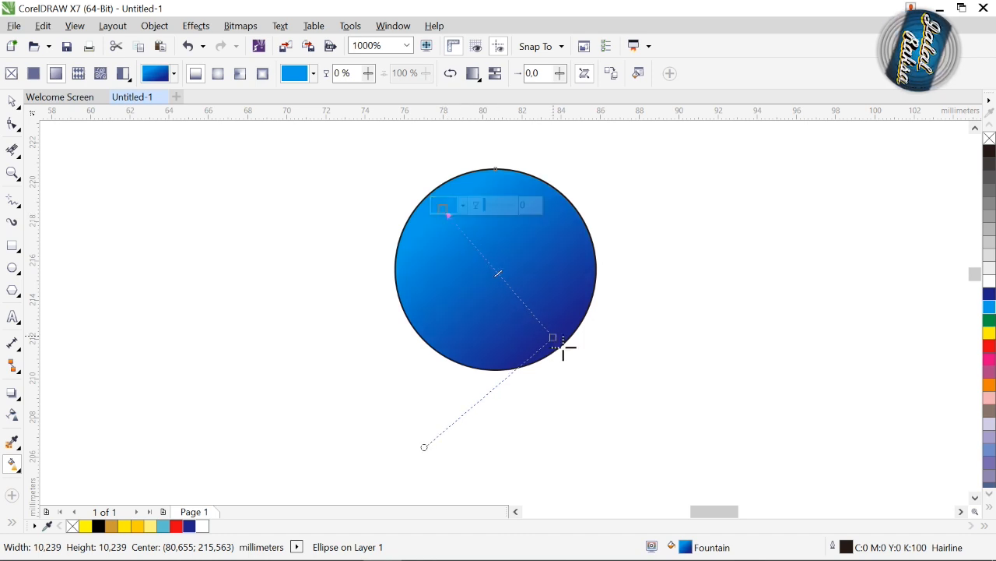
pyautogui.moveTo(563, 348); pyautogui.dragTo(543, 326)
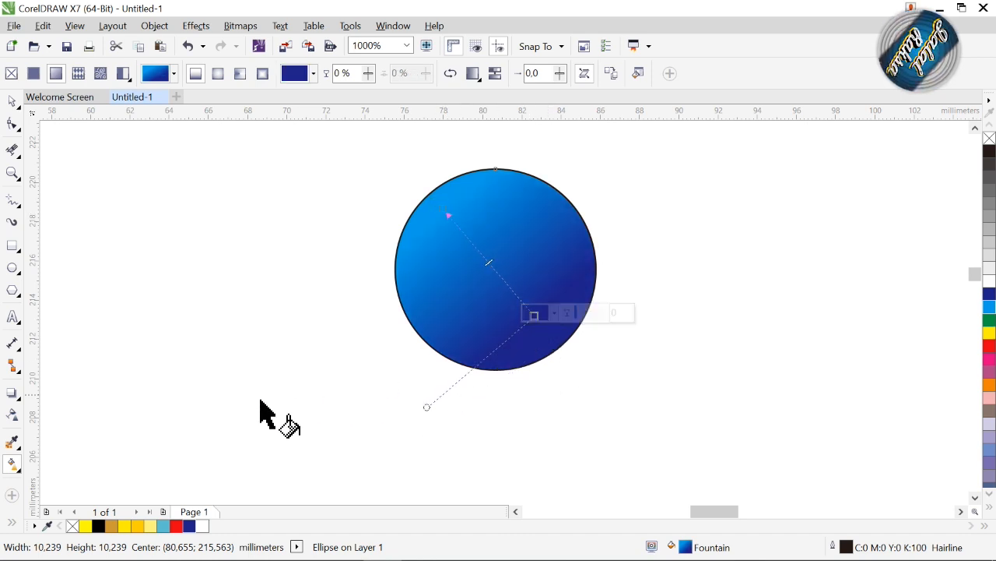
pyautogui.click(11, 101)
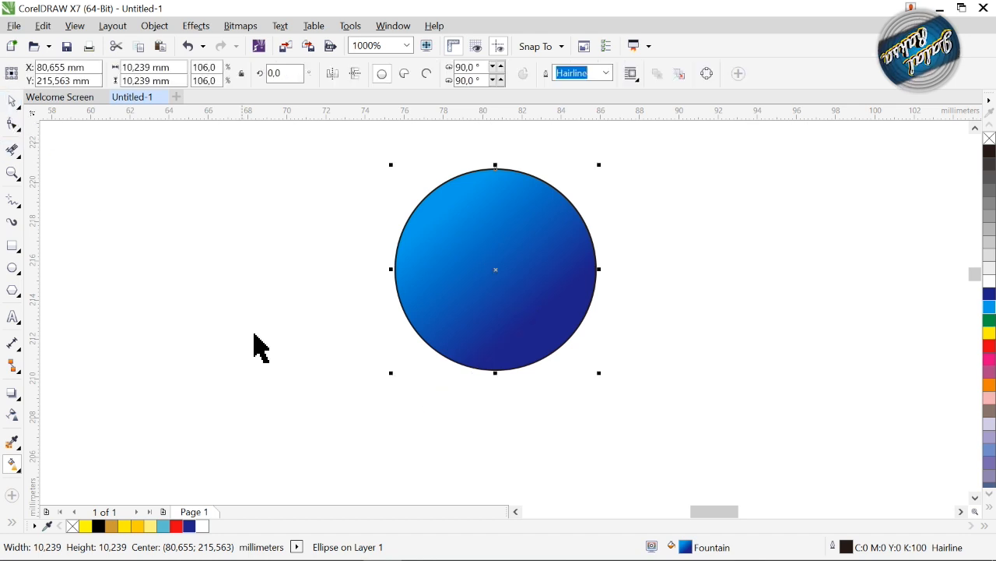
pyautogui.click(320, 361)
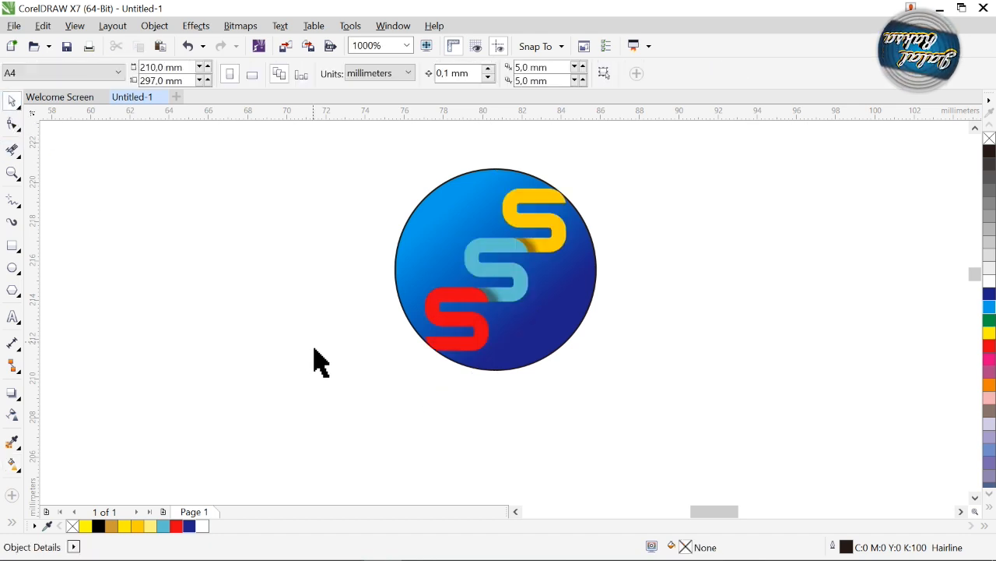
# Step: Set the outline of the grouped S letters to a width of 10.0 pt and white colour
pyautogui.click(449, 304)
pyautogui.click(12, 521)
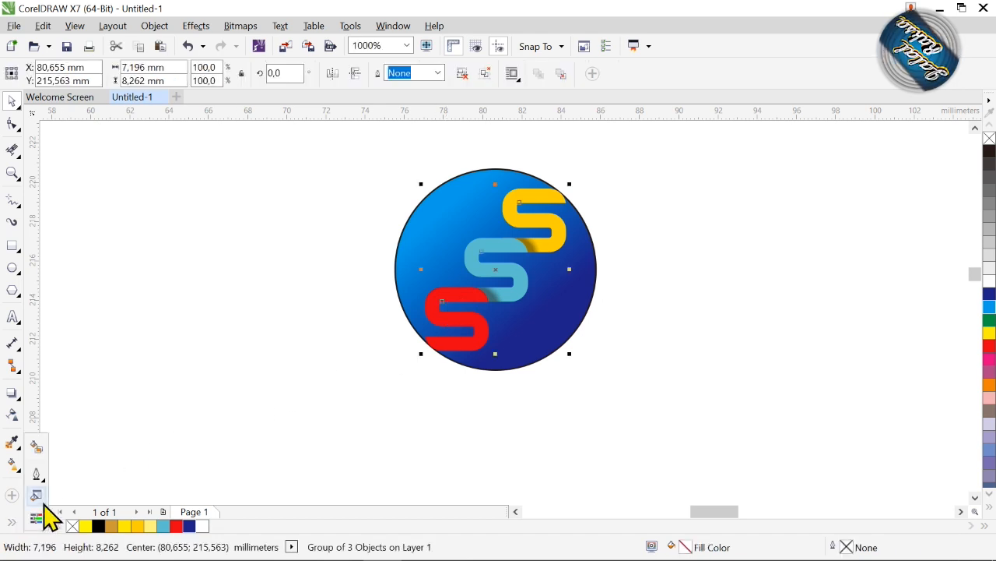
pyautogui.click(36, 473)
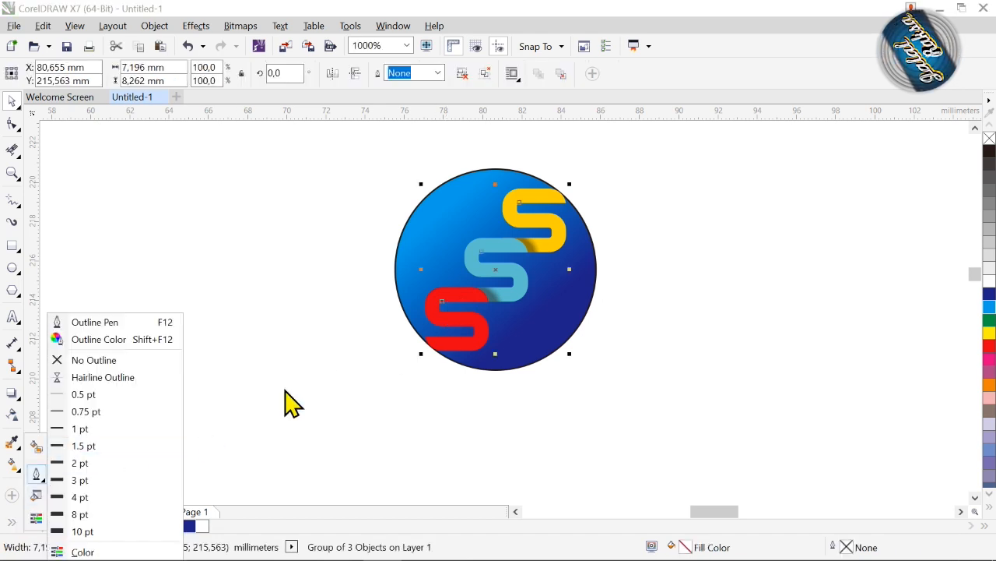
pyautogui.click(92, 324)
pyautogui.click(404, 174)
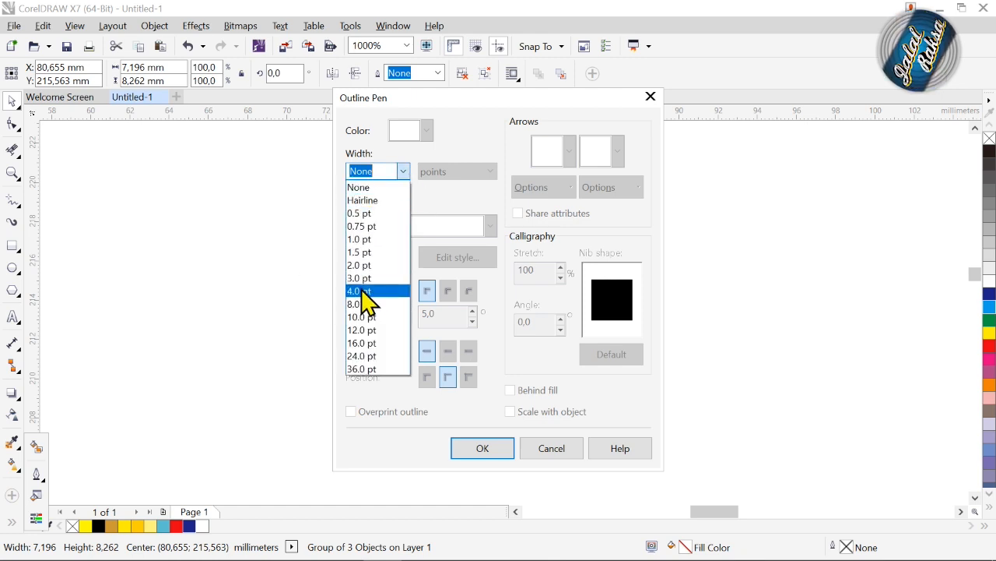
pyautogui.click(357, 316)
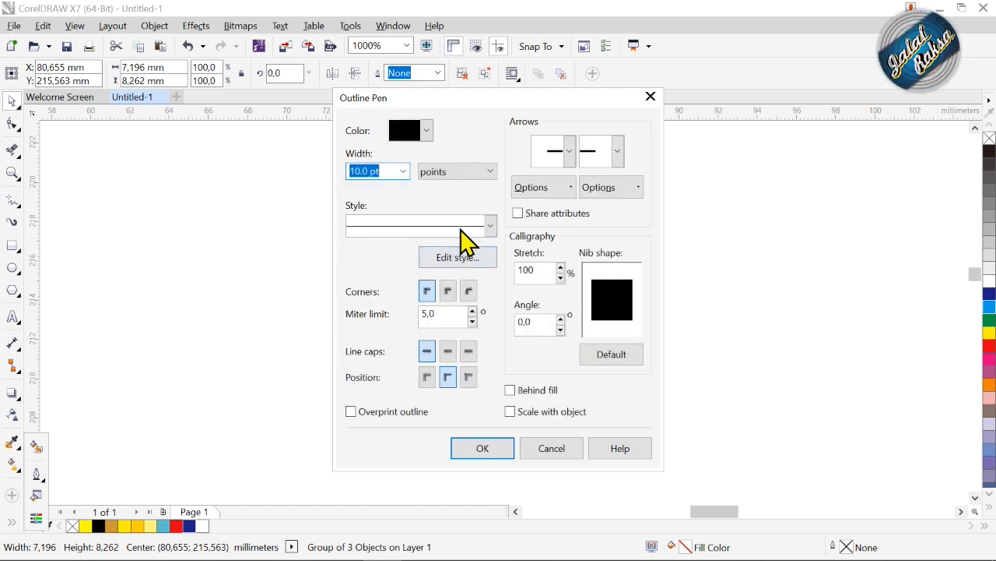
pyautogui.click(427, 131)
pyautogui.click(445, 160)
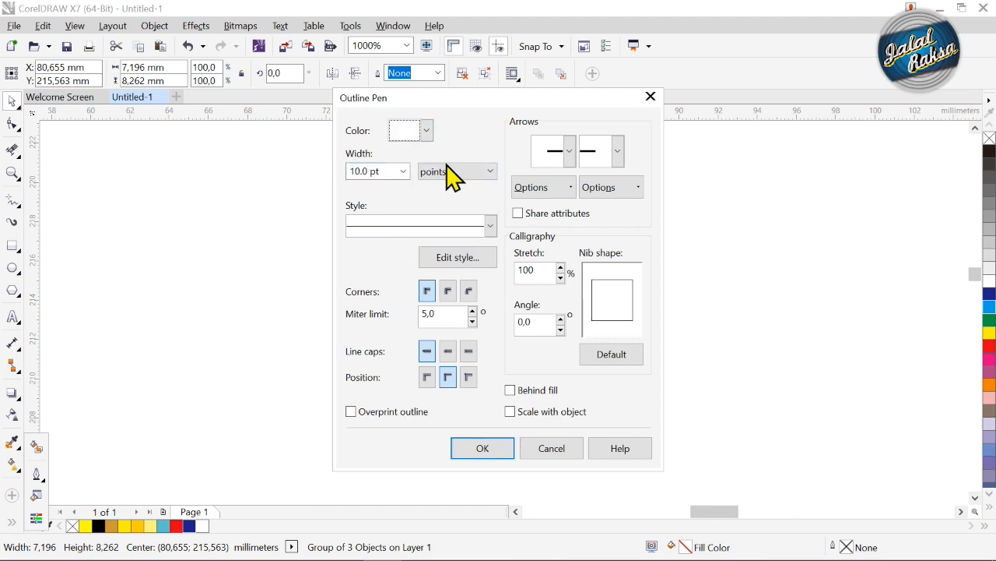
# Step: Give the S group's outline round corners and round line caps, with overprint outline, behind fill and scale with object enabled
pyautogui.click(447, 291)
pyautogui.click(448, 351)
pyautogui.click(510, 390)
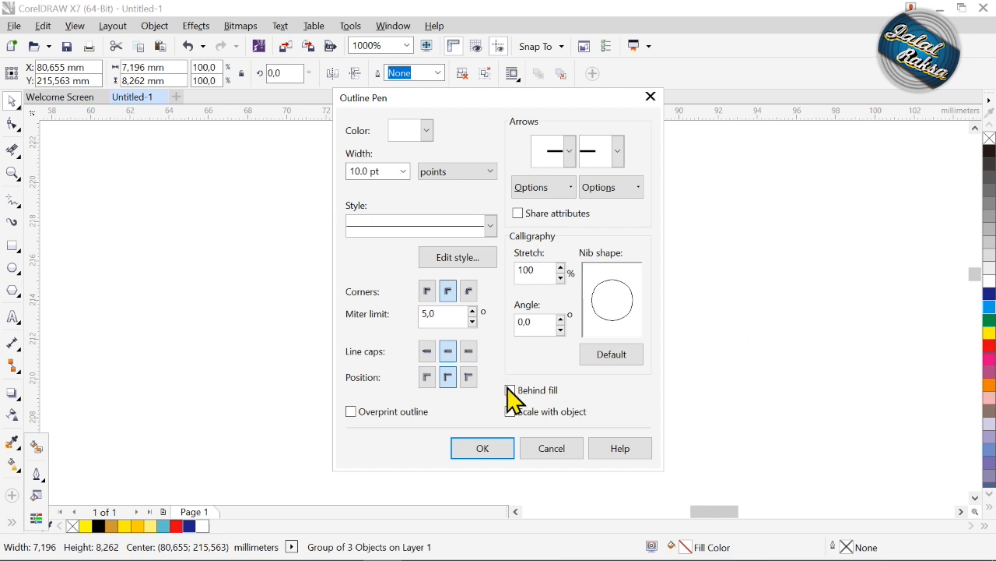
pyautogui.click(512, 412)
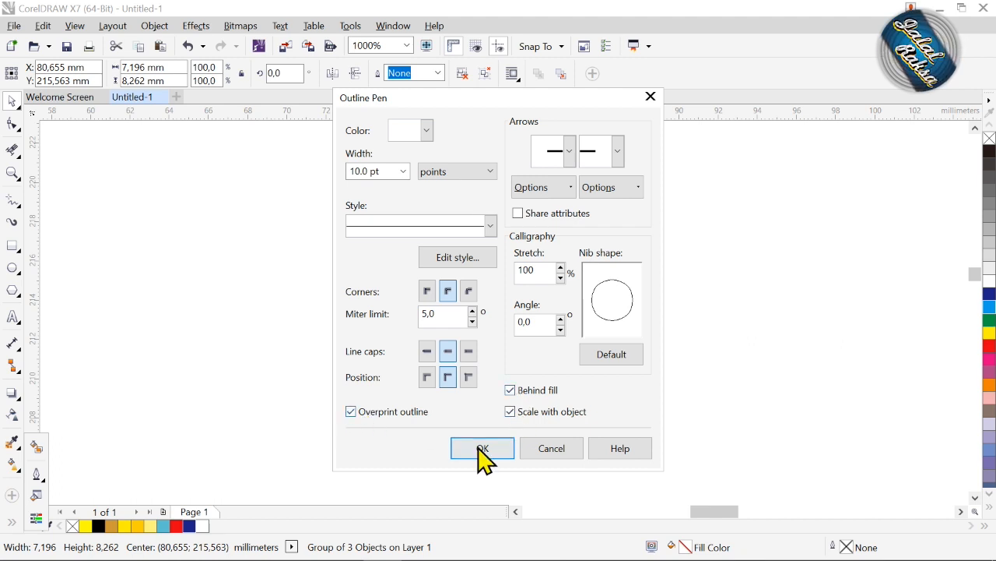
pyautogui.click(483, 447)
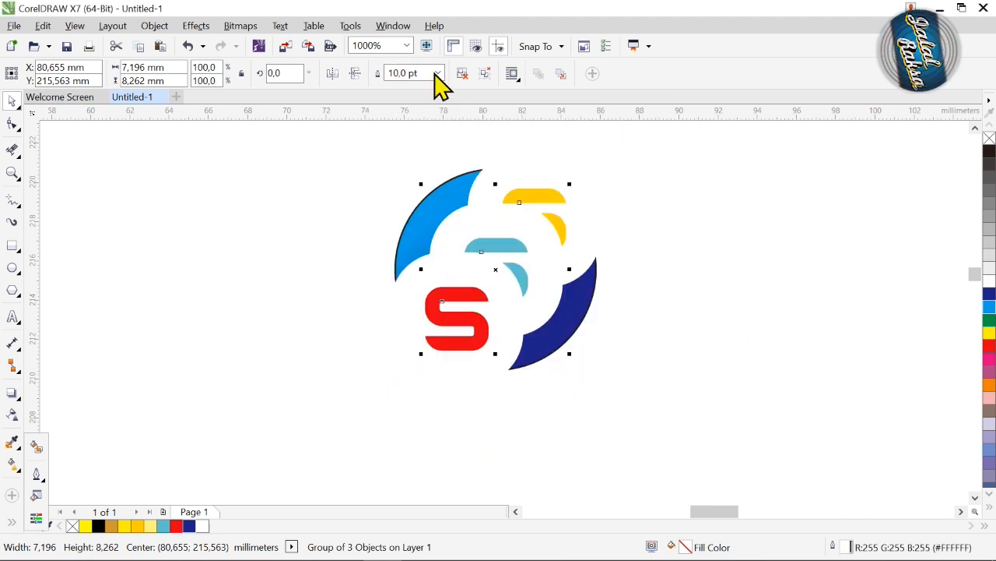
# Step: Set the outline width of the grouped S letters to 2.0 pt
pyautogui.click(438, 72)
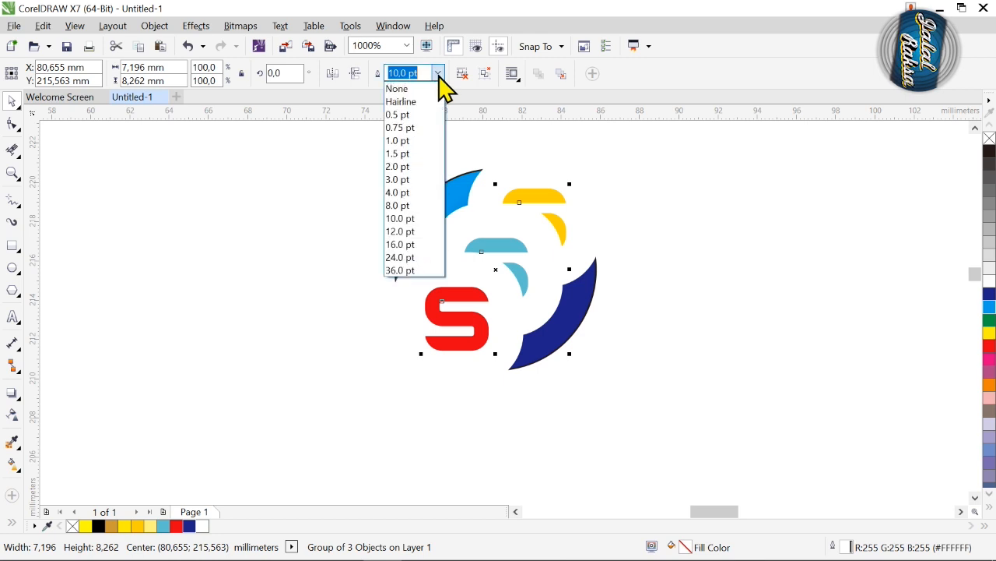
pyautogui.click(415, 197)
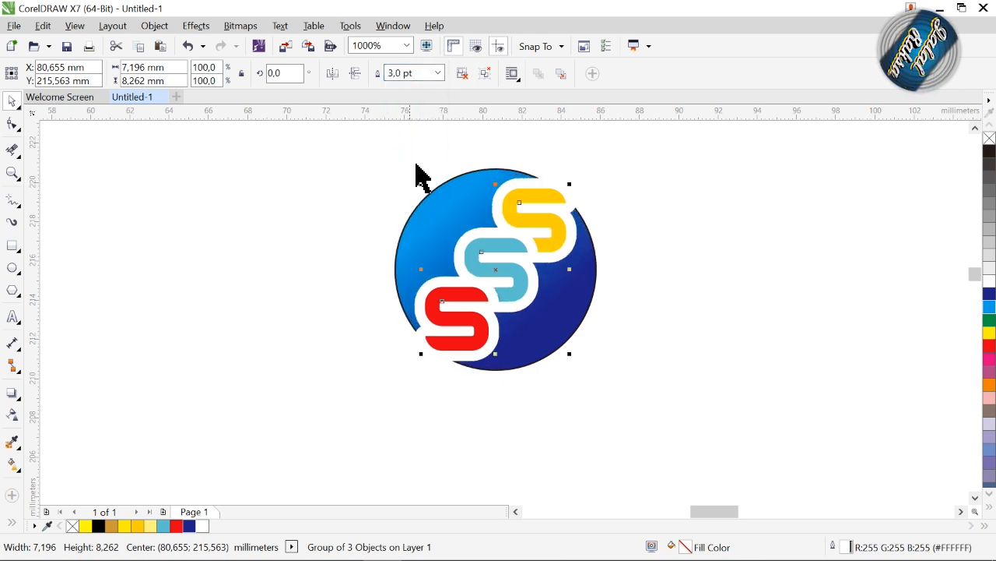
pyautogui.click(438, 73)
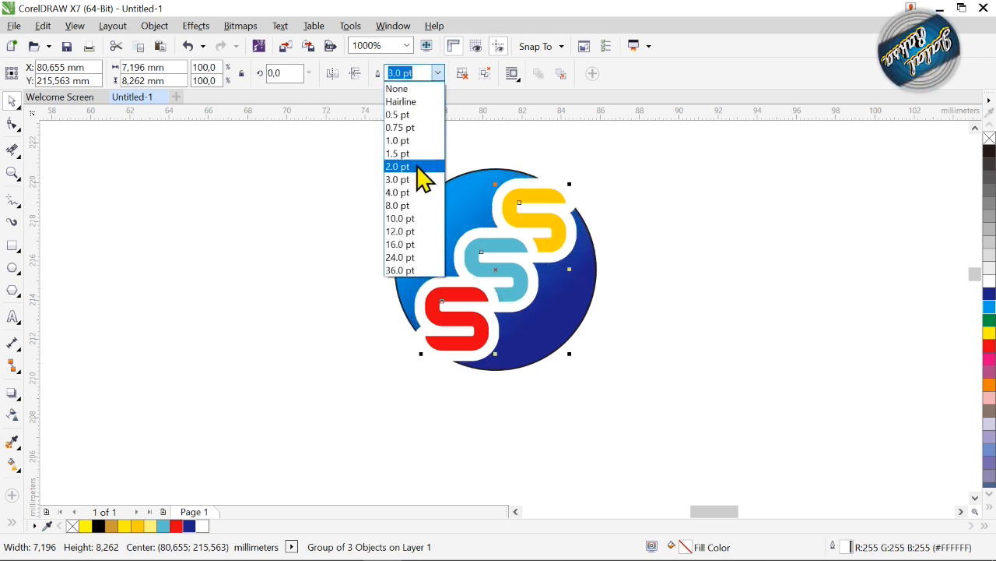
pyautogui.click(416, 169)
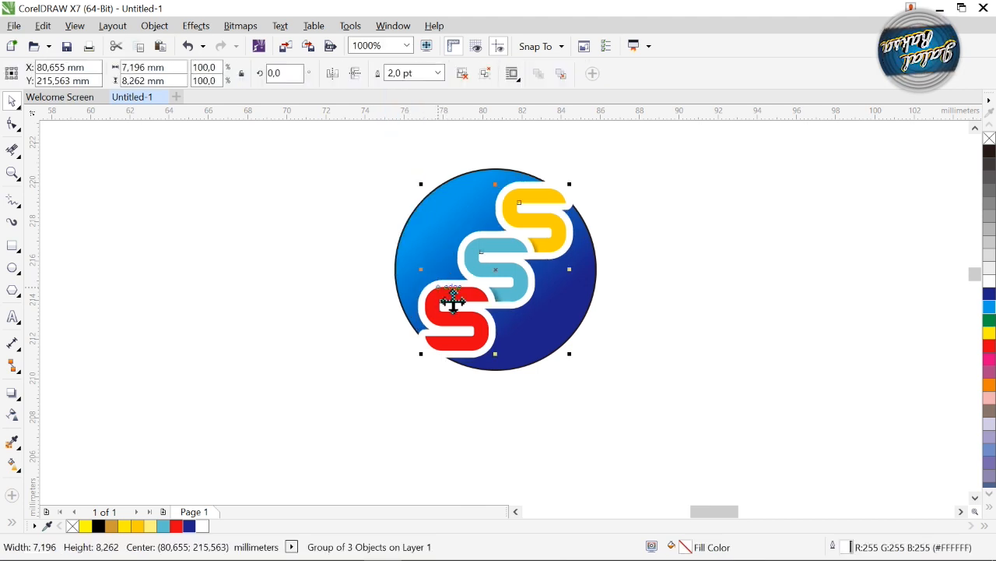
# Step: Ungroup the S letters and convert the red S's white outline to an object
pyautogui.click(464, 75)
pyautogui.press('Escape')
pyautogui.click(422, 330)
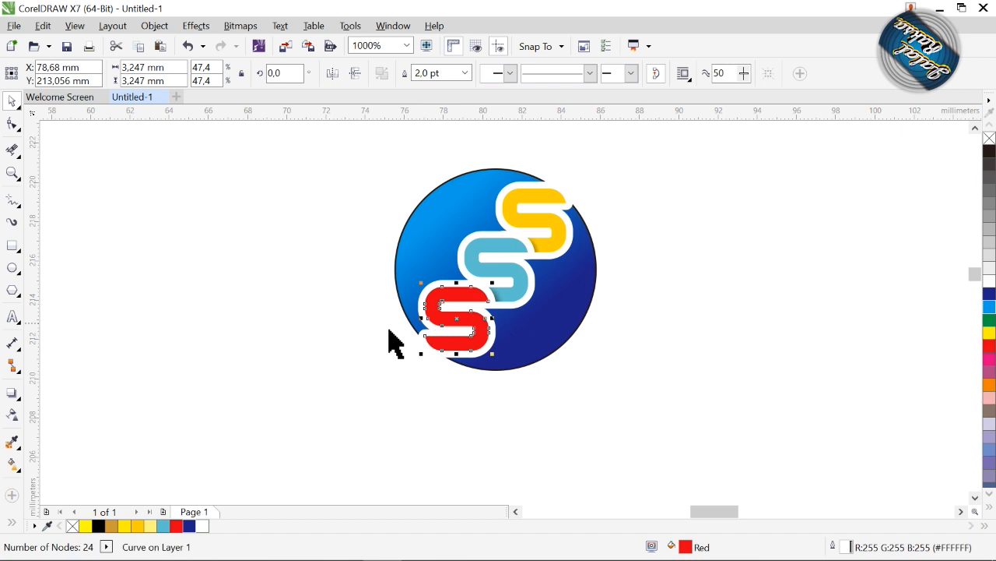
pyautogui.press('Tab')
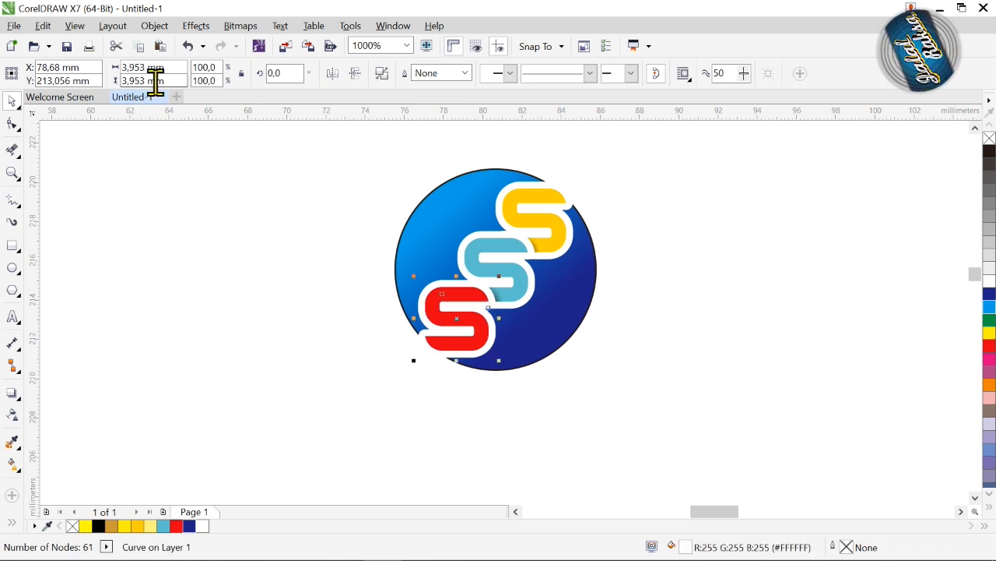
# Step: Break the red S's converted outline curve apart and deselect it
pyautogui.click(154, 28)
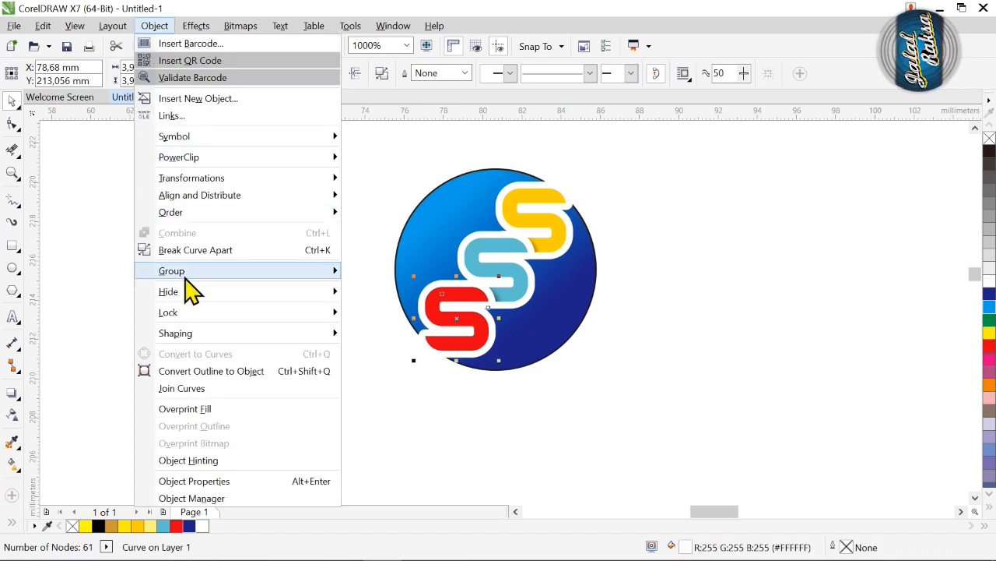
pyautogui.click(192, 250)
pyautogui.click(345, 320)
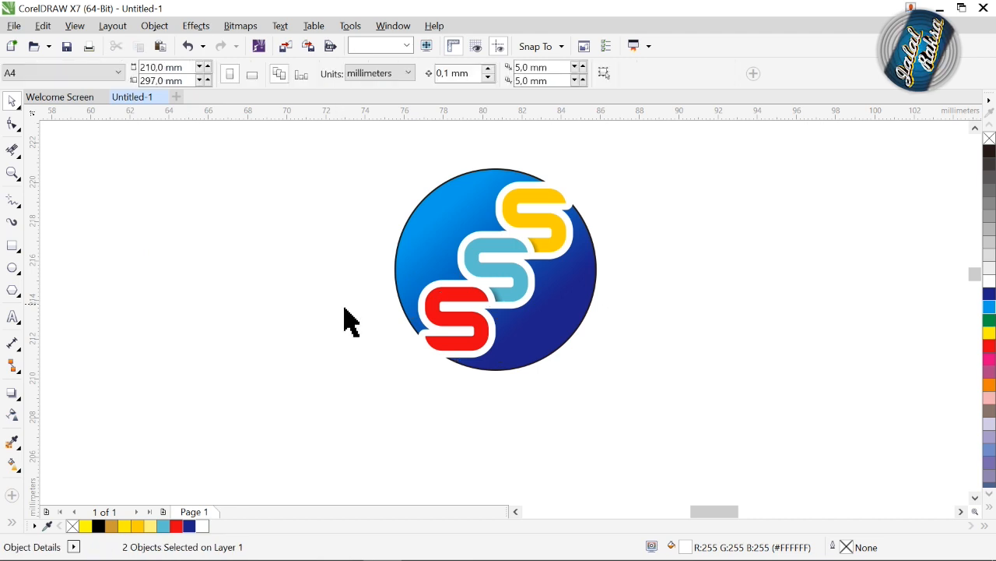
# Step: Convert the turquoise S's white outline to an object and break the resulting curve apart
pyautogui.click(466, 285)
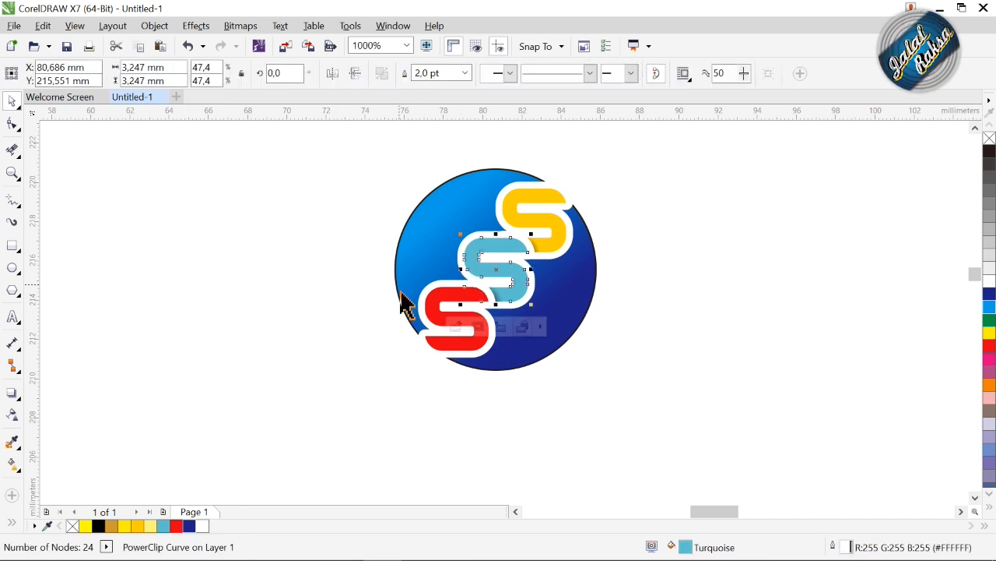
pyautogui.hotkey('ctrl', 'z')
pyautogui.hotkey('ctrl', 'z')
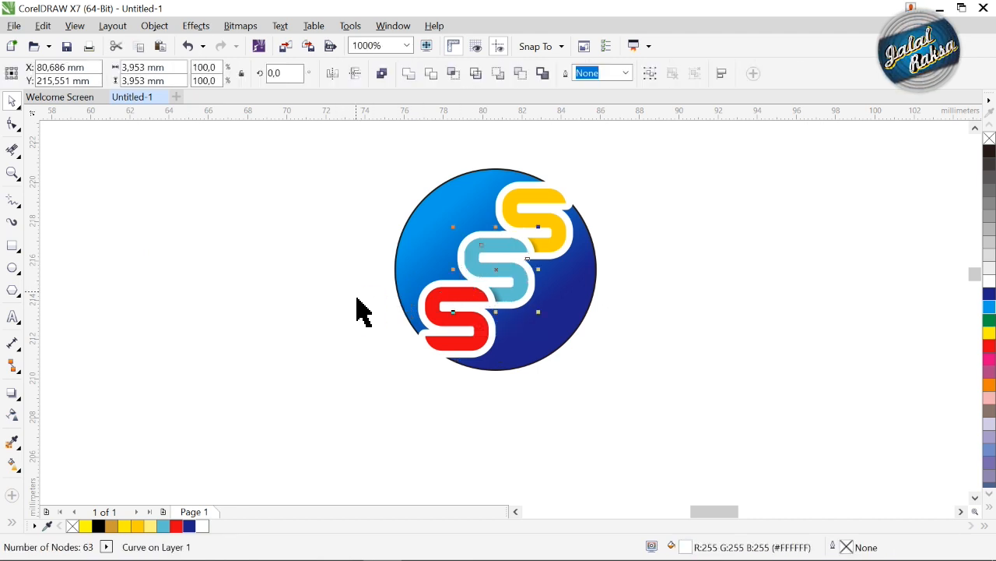
pyautogui.click(360, 311)
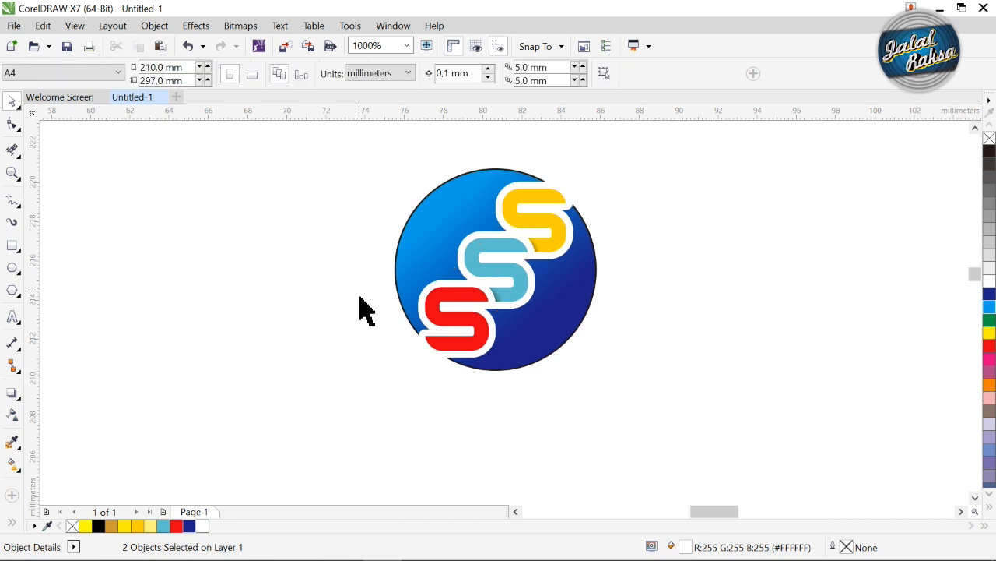
# Step: Convert the yellow S's white outline to an object and break the resulting curve apart
pyautogui.click(505, 223)
pyautogui.hotkey('ctrl', 'shift', 'q')
pyautogui.hotkey('ctrl', 'z')
pyautogui.click(331, 281)
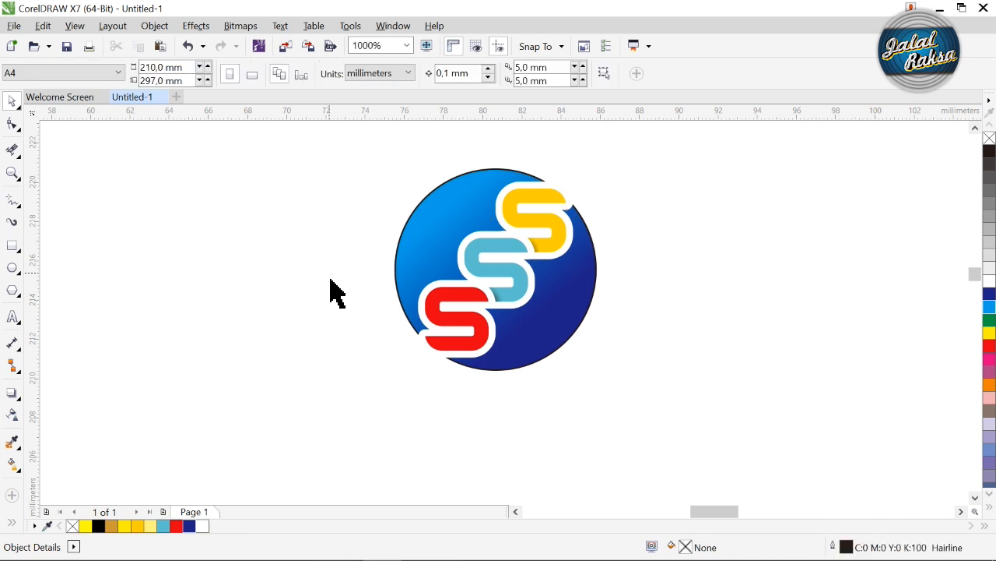
# Step: Cut the yellow S's white outline shape out of the blue circle with Back Minus Front
pyautogui.click(508, 222)
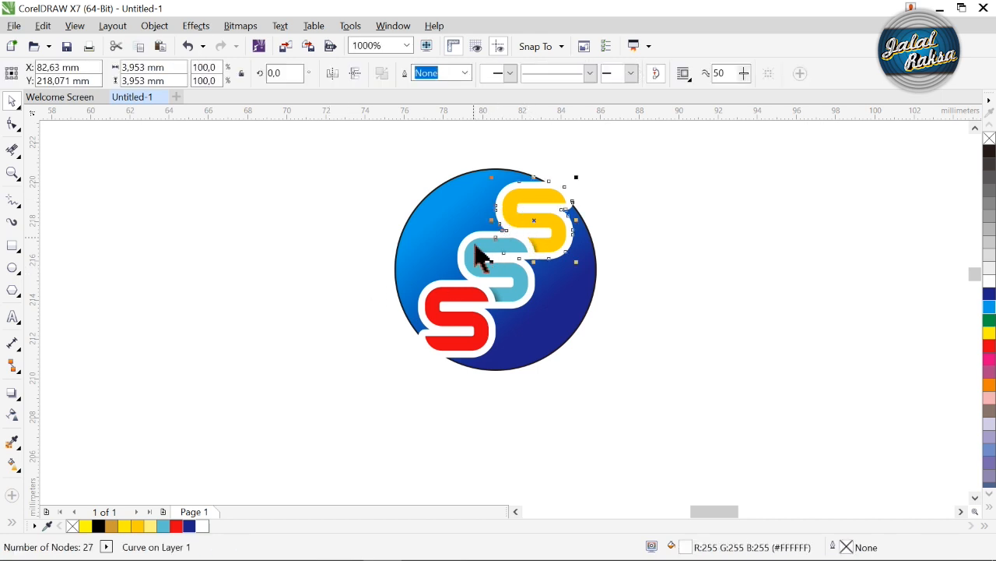
pyautogui.keyDown('shift'); pyautogui.click(577, 296); pyautogui.keyUp('shift')
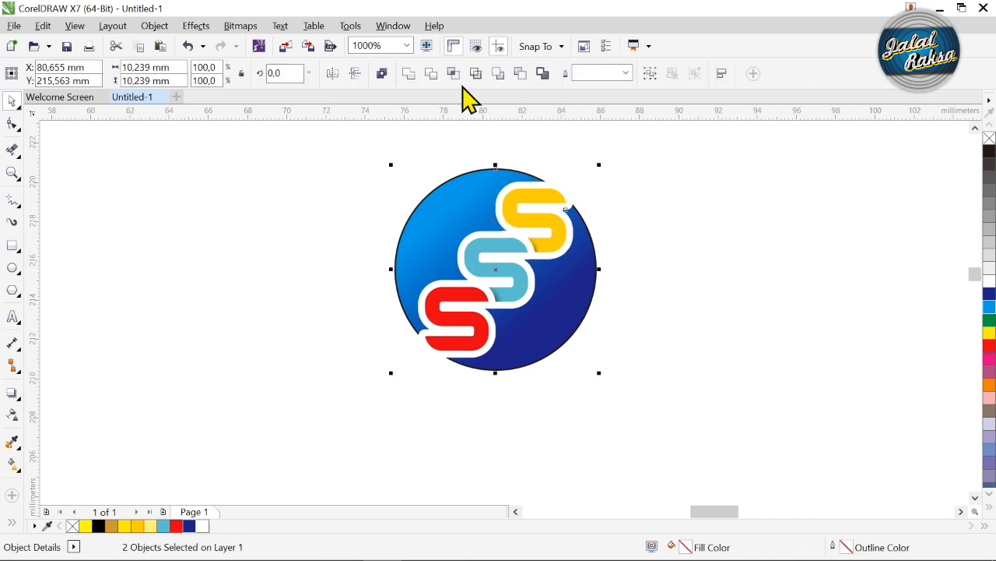
pyautogui.click(521, 76)
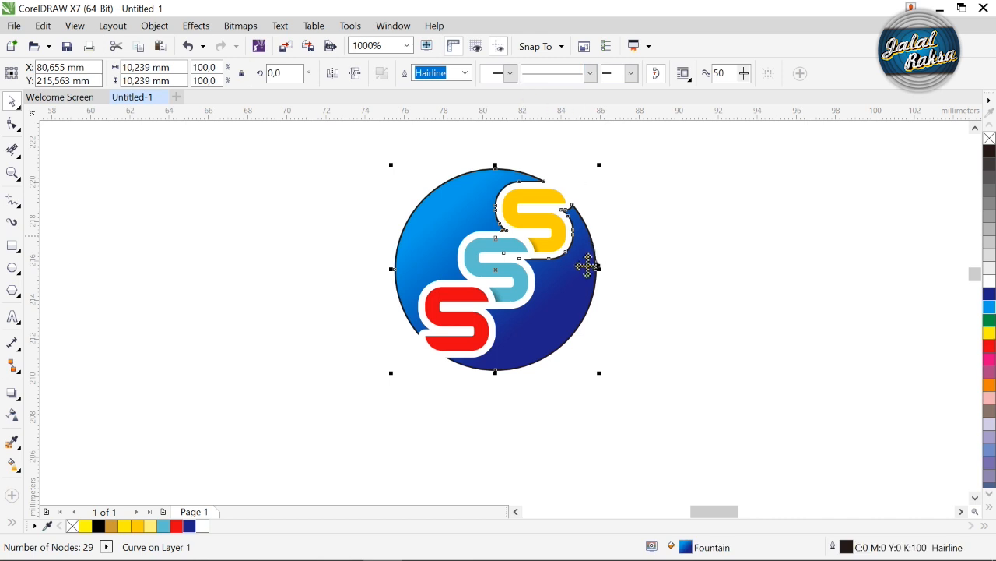
# Step: Cut the turquoise and red S's white outline shapes out of the blue circle with Back Minus Front
pyautogui.click(462, 271)
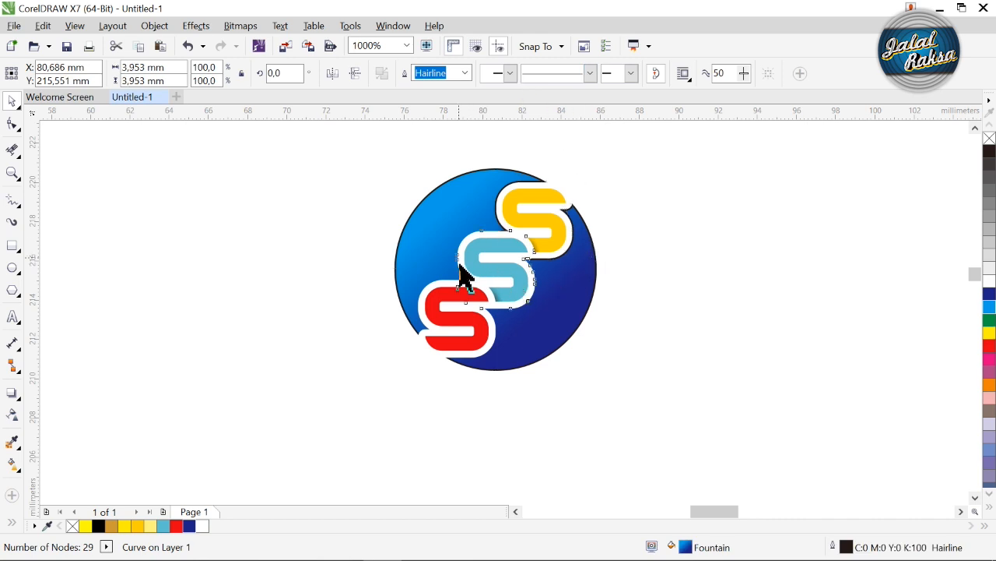
pyautogui.keyDown('shift'); pyautogui.click(425, 327); pyautogui.keyUp('shift')
pyautogui.keyDown('shift'); pyautogui.click(574, 315); pyautogui.keyUp('shift')
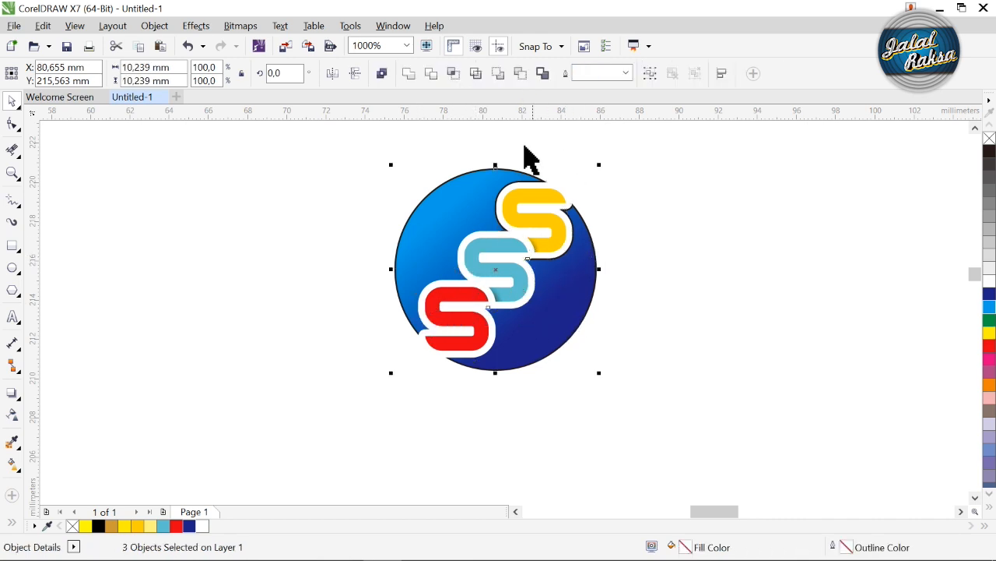
pyautogui.click(517, 75)
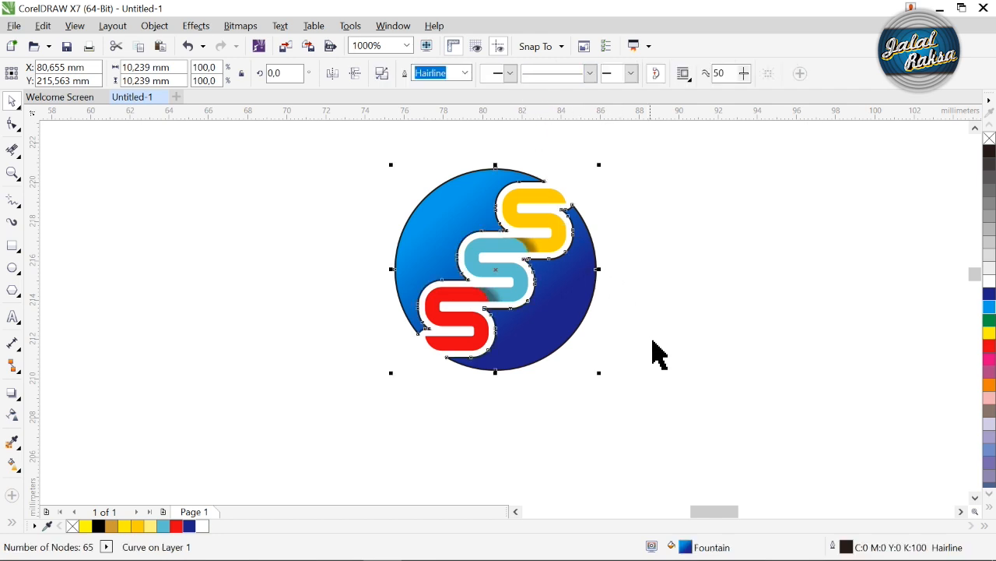
# Step: Select all the logo's objects and set their outline width to None
pyautogui.moveTo(363, 147); pyautogui.dragTo(637, 412)
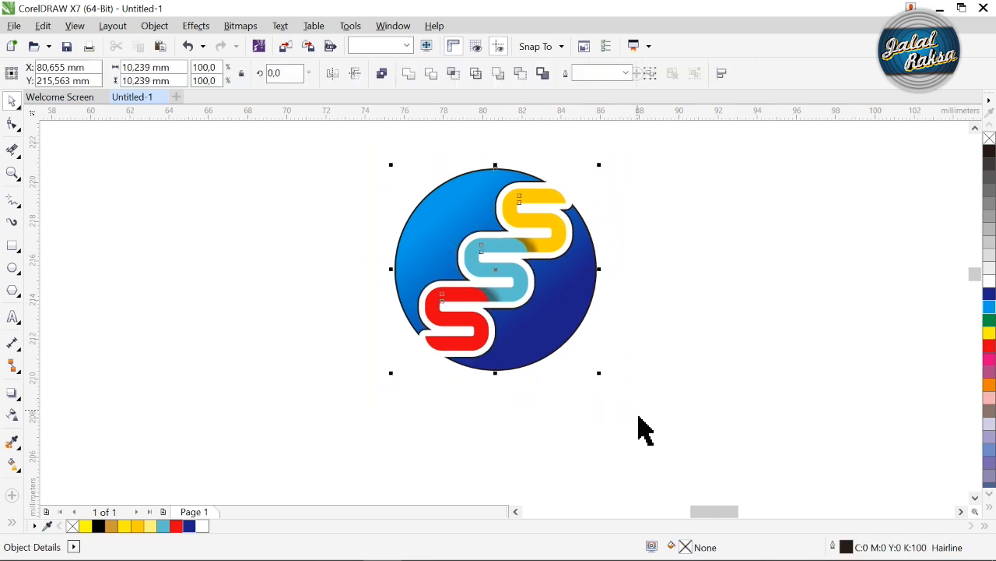
pyautogui.click(627, 73)
pyautogui.click(603, 86)
pyautogui.click(633, 239)
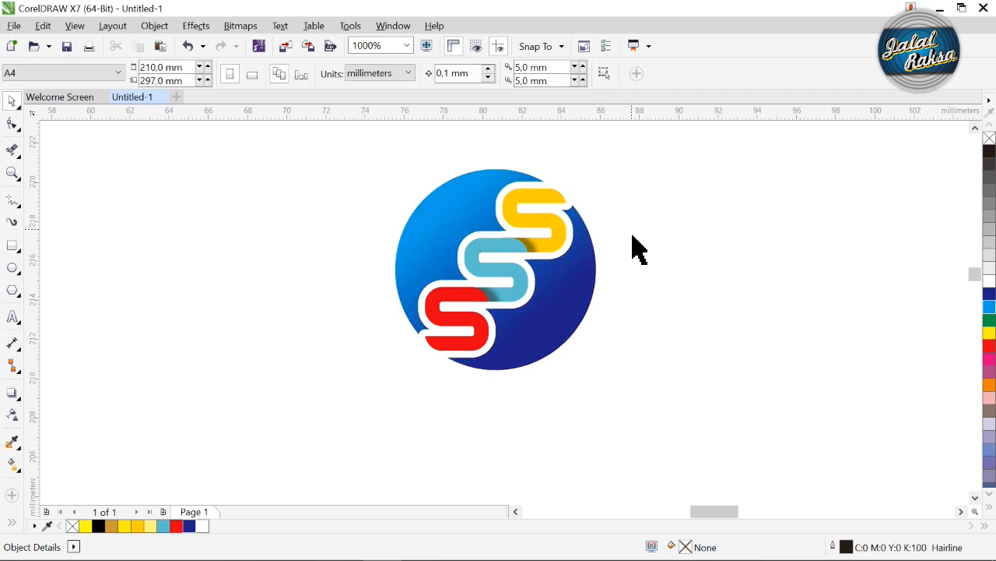
pyautogui.press('z')
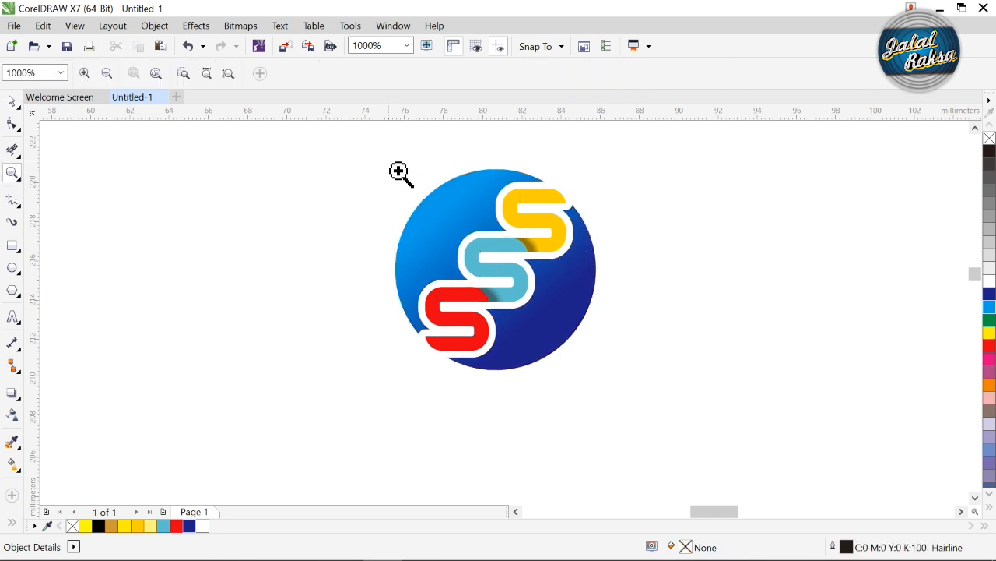
pyautogui.moveTo(448, 235); pyautogui.dragTo(620, 388)
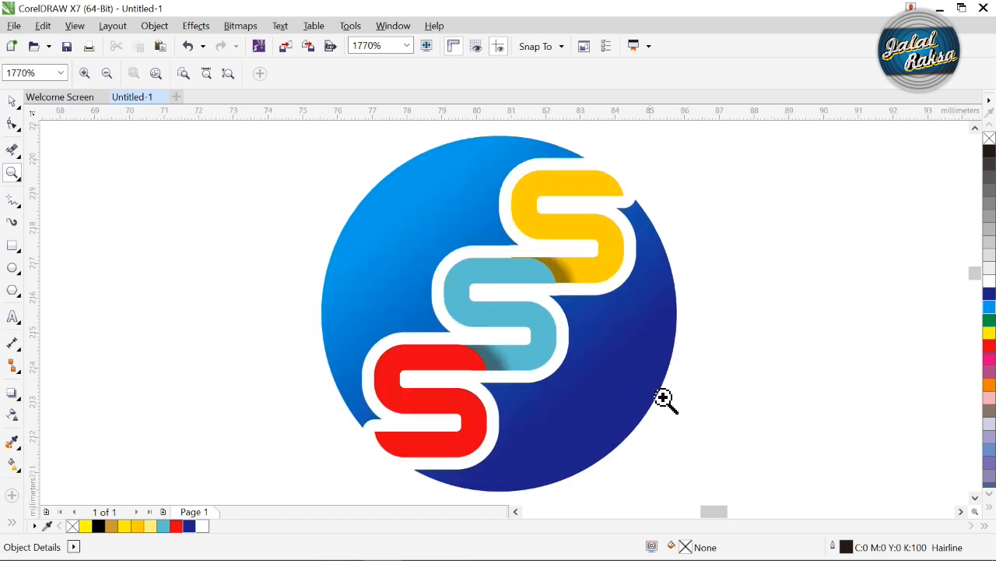